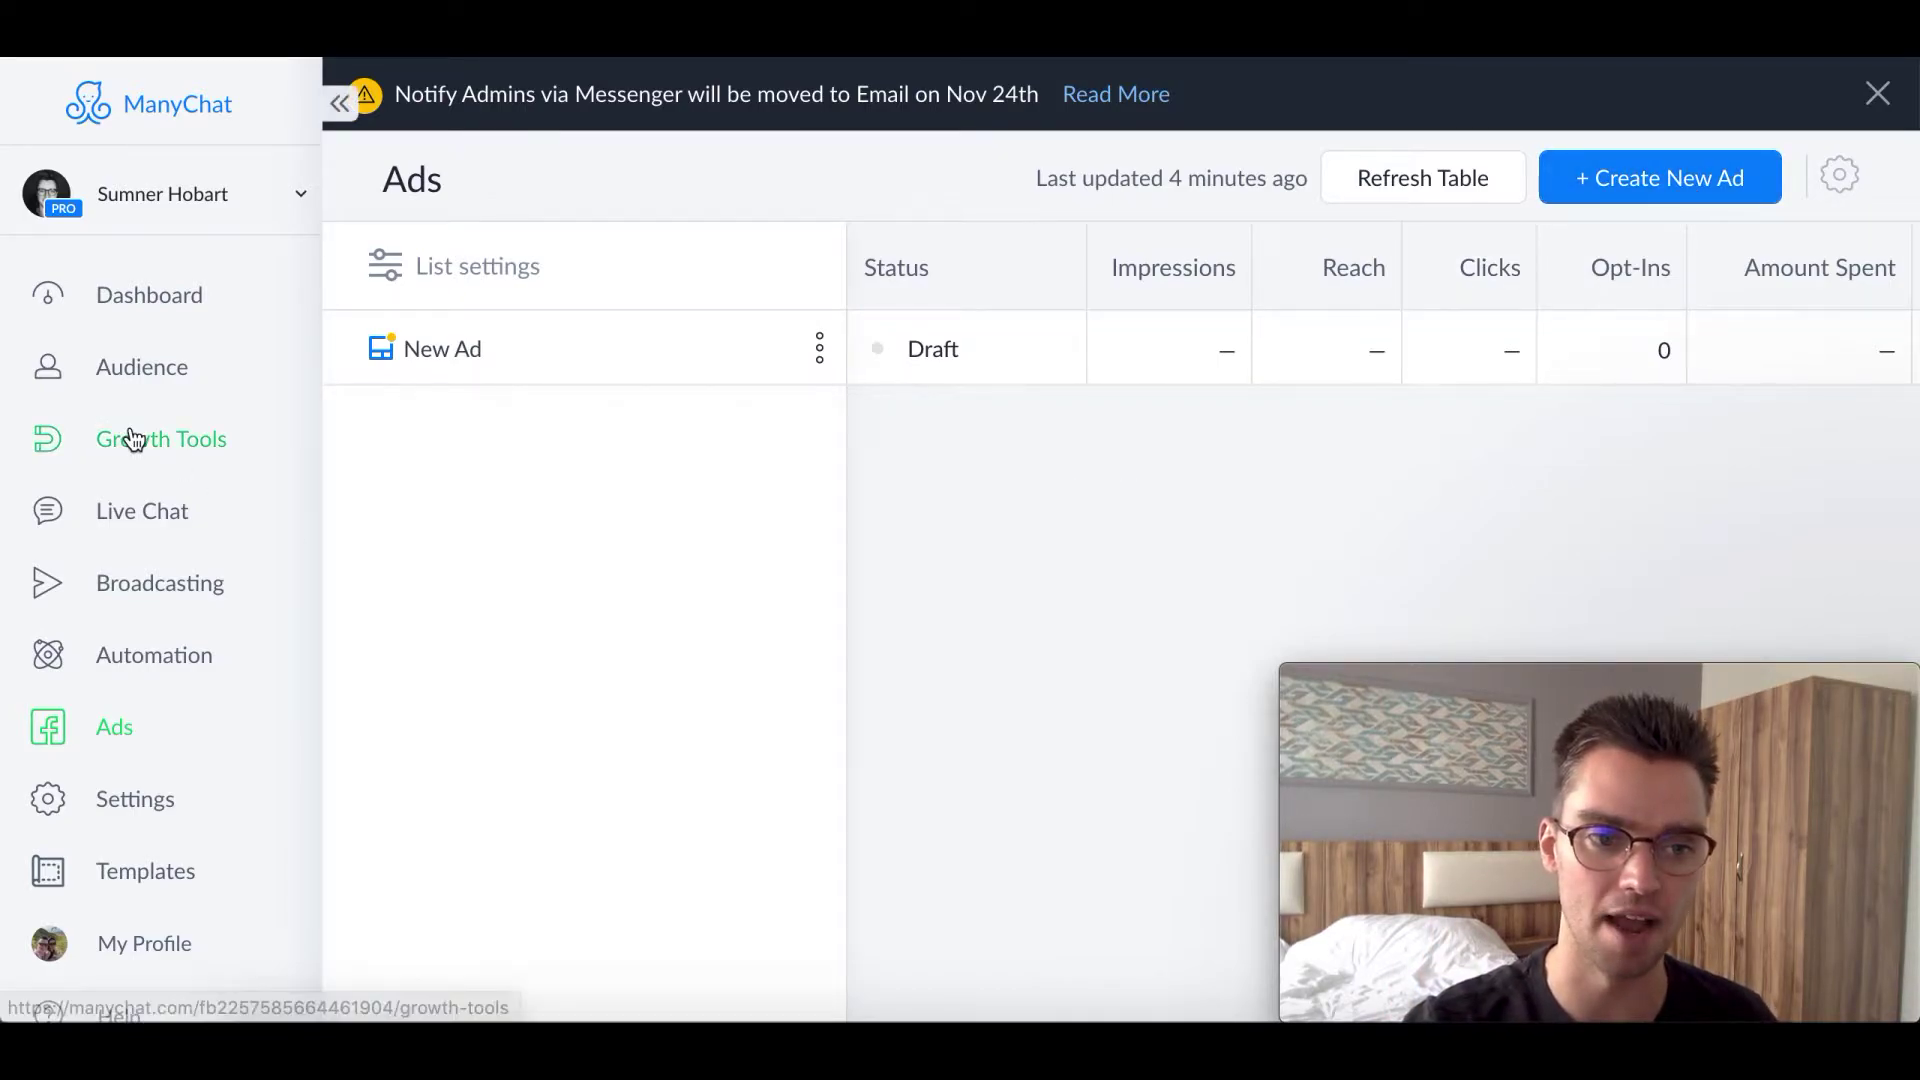
- Start a new Facebook Ads JSON growth tool and proceed past the notice recommending the newer Ads feature
left_click(176, 449)
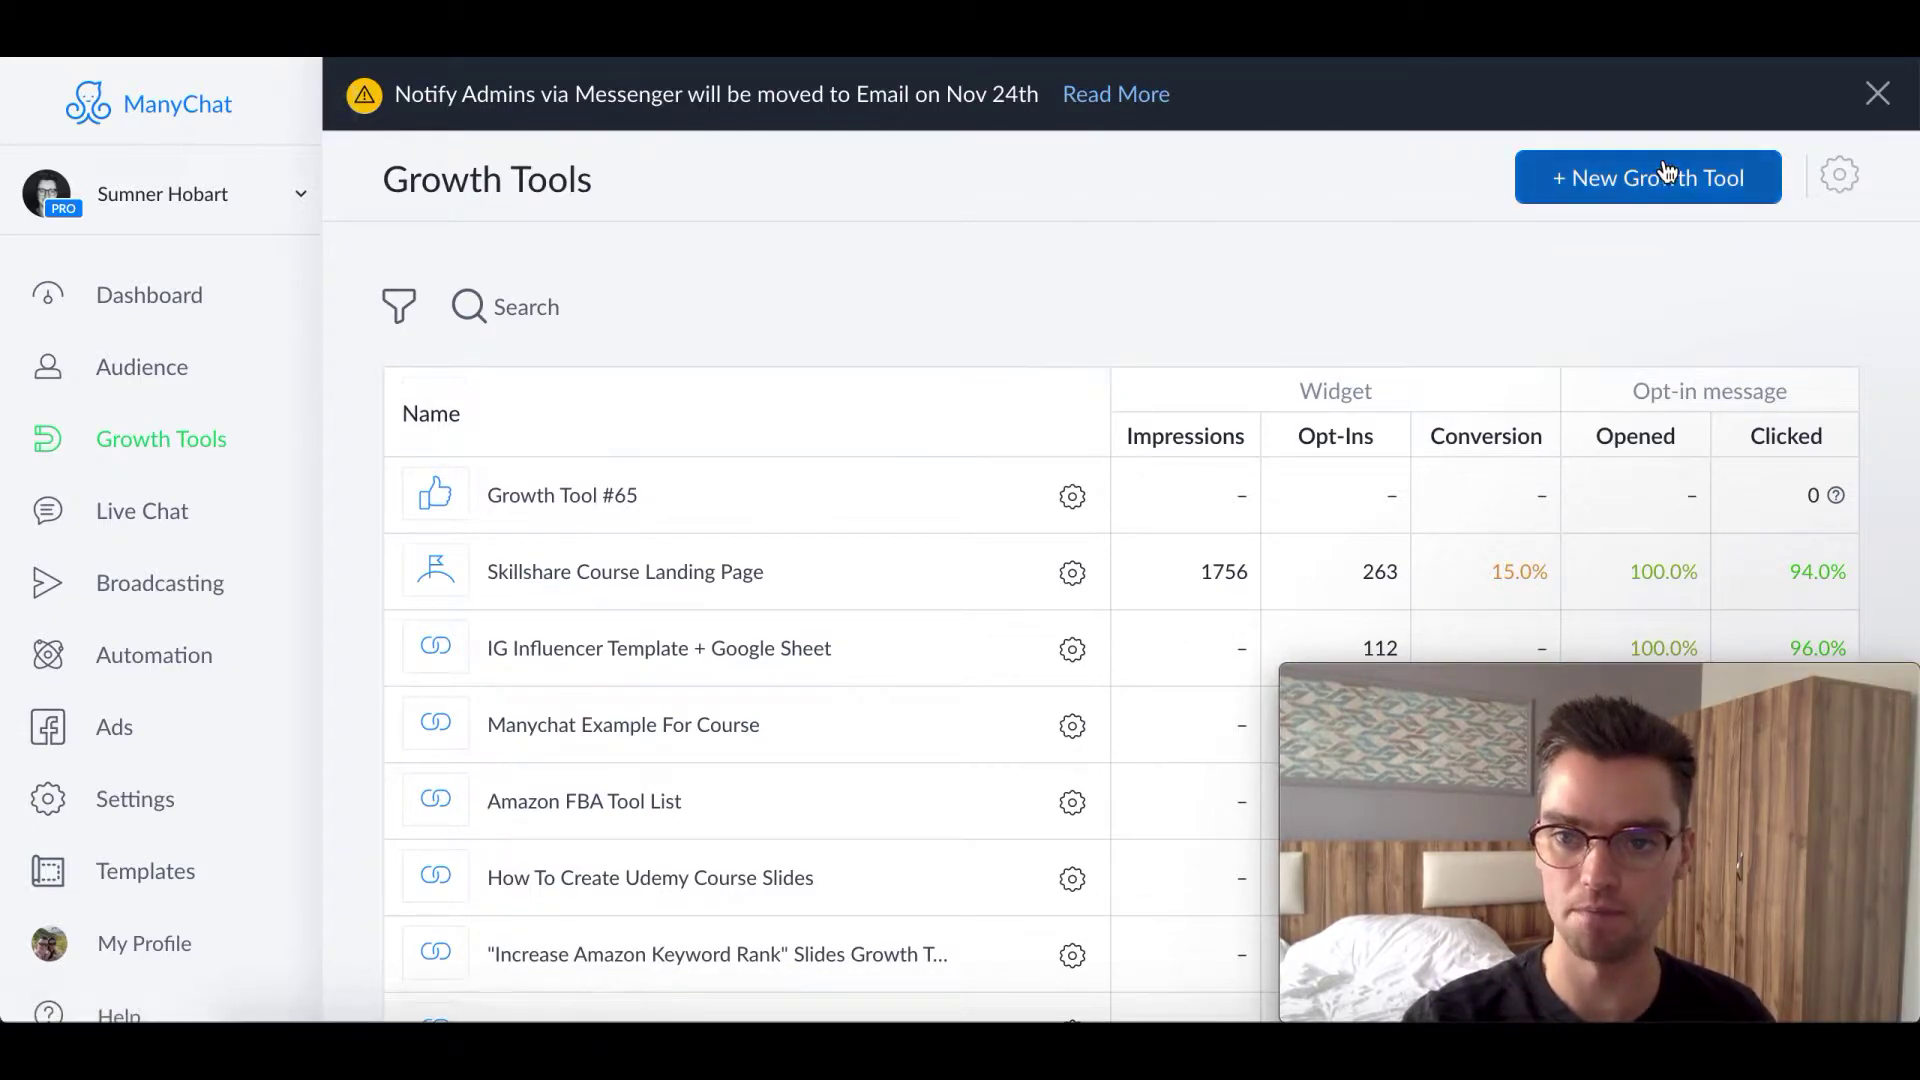
left_click(1636, 180)
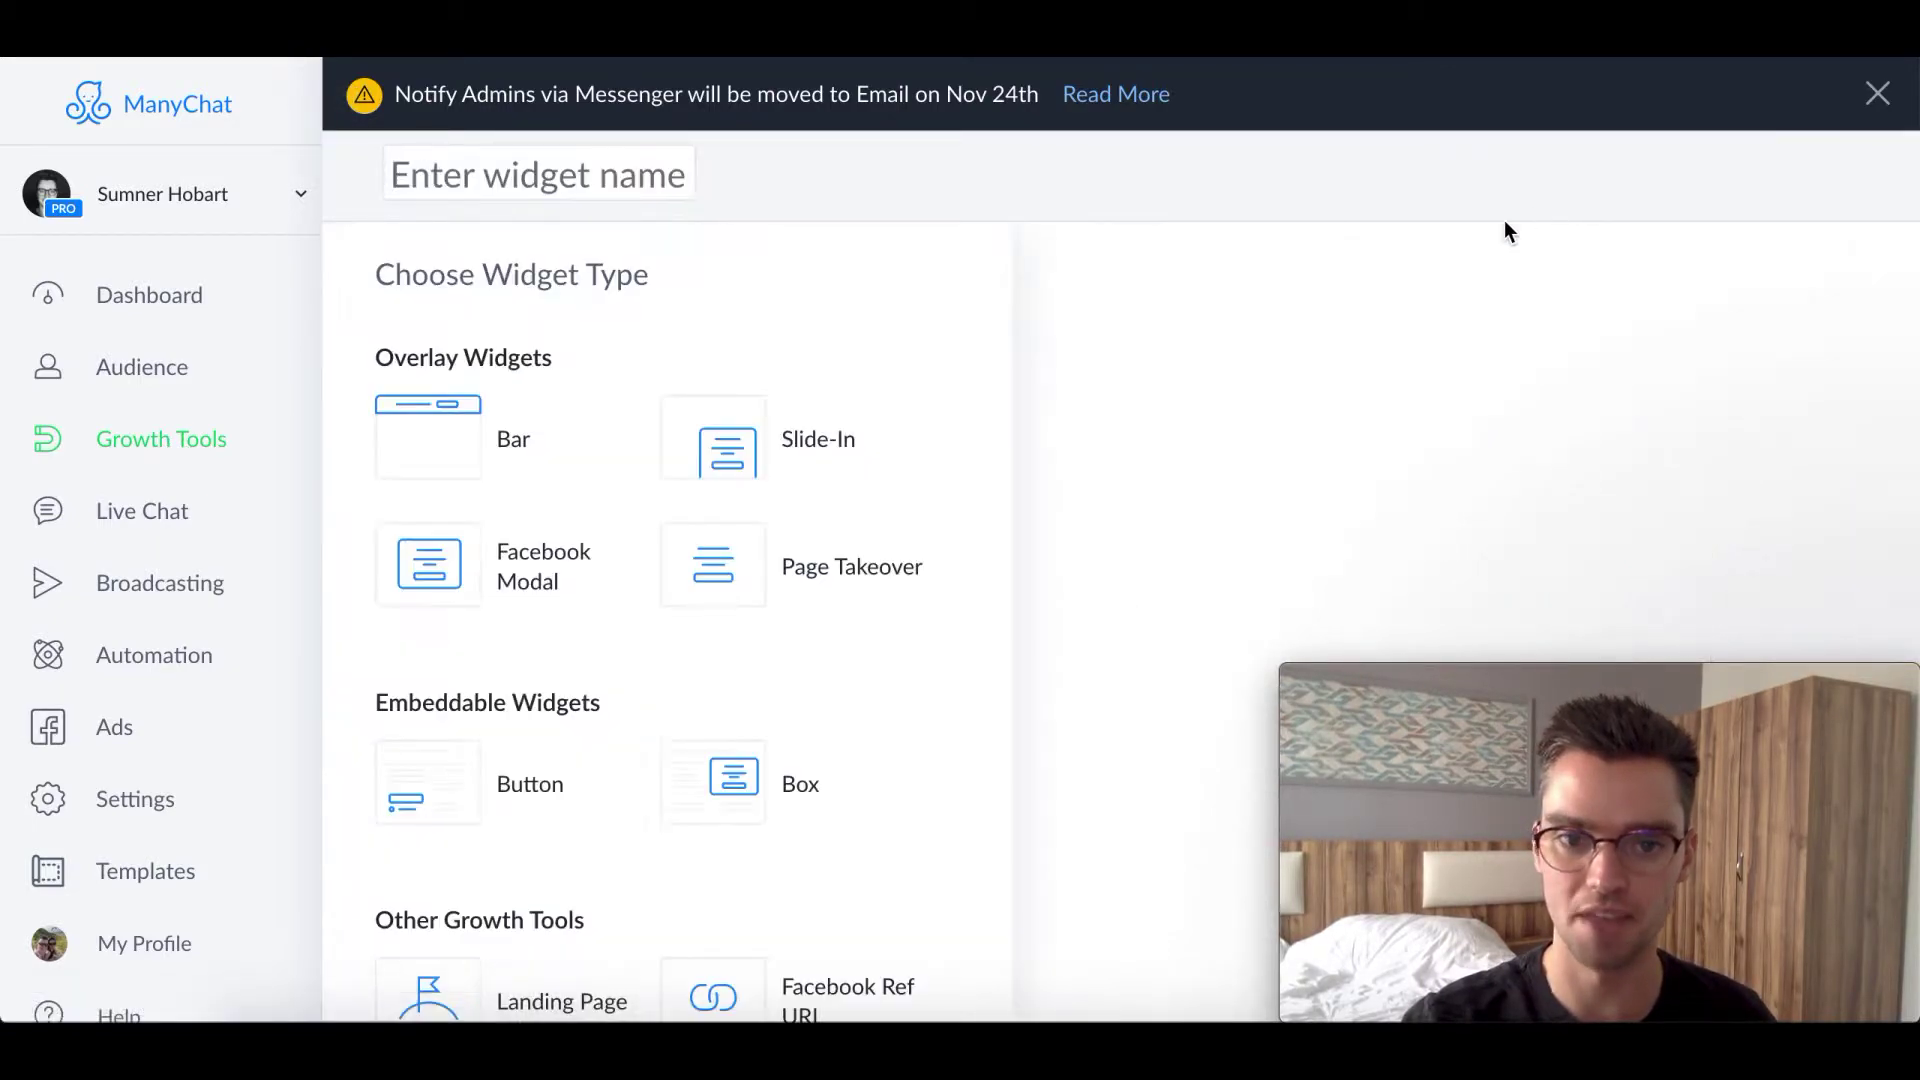
scroll(912, 577, "down", 4)
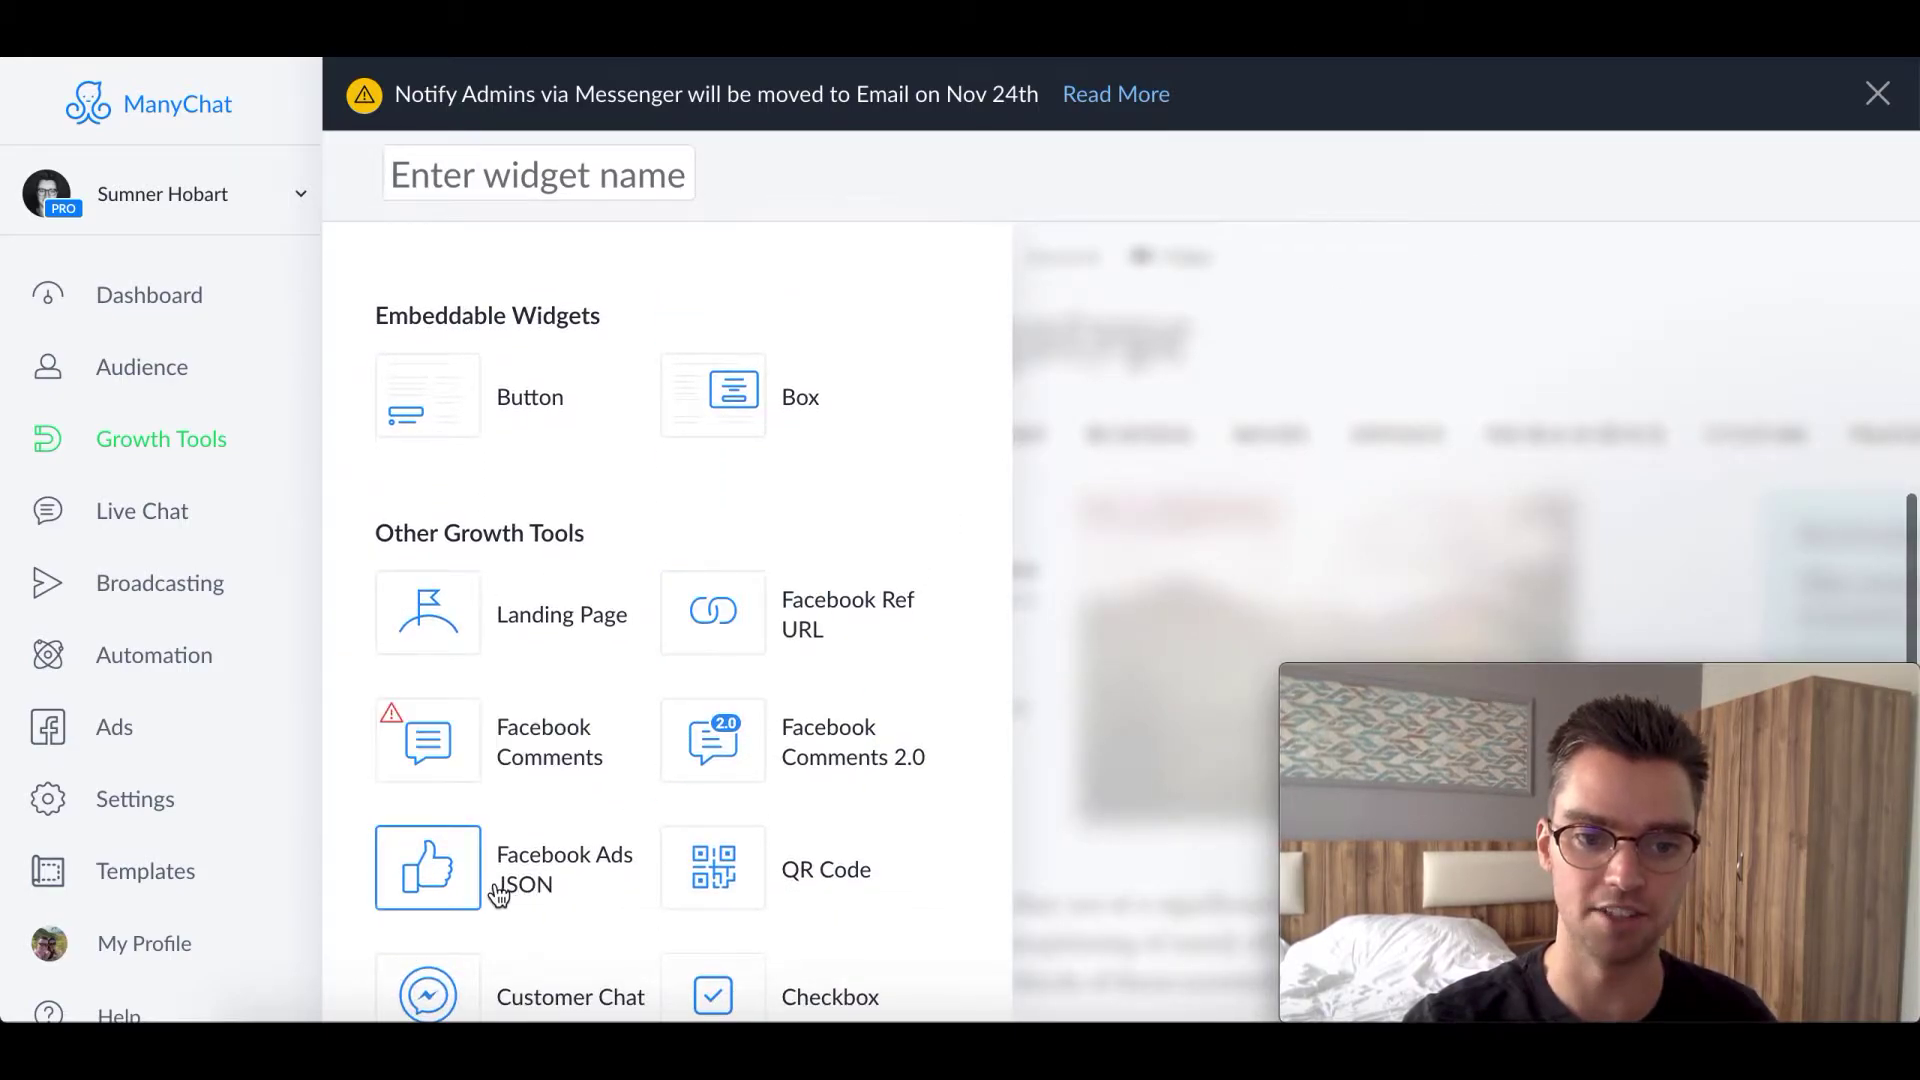
left_click(434, 868)
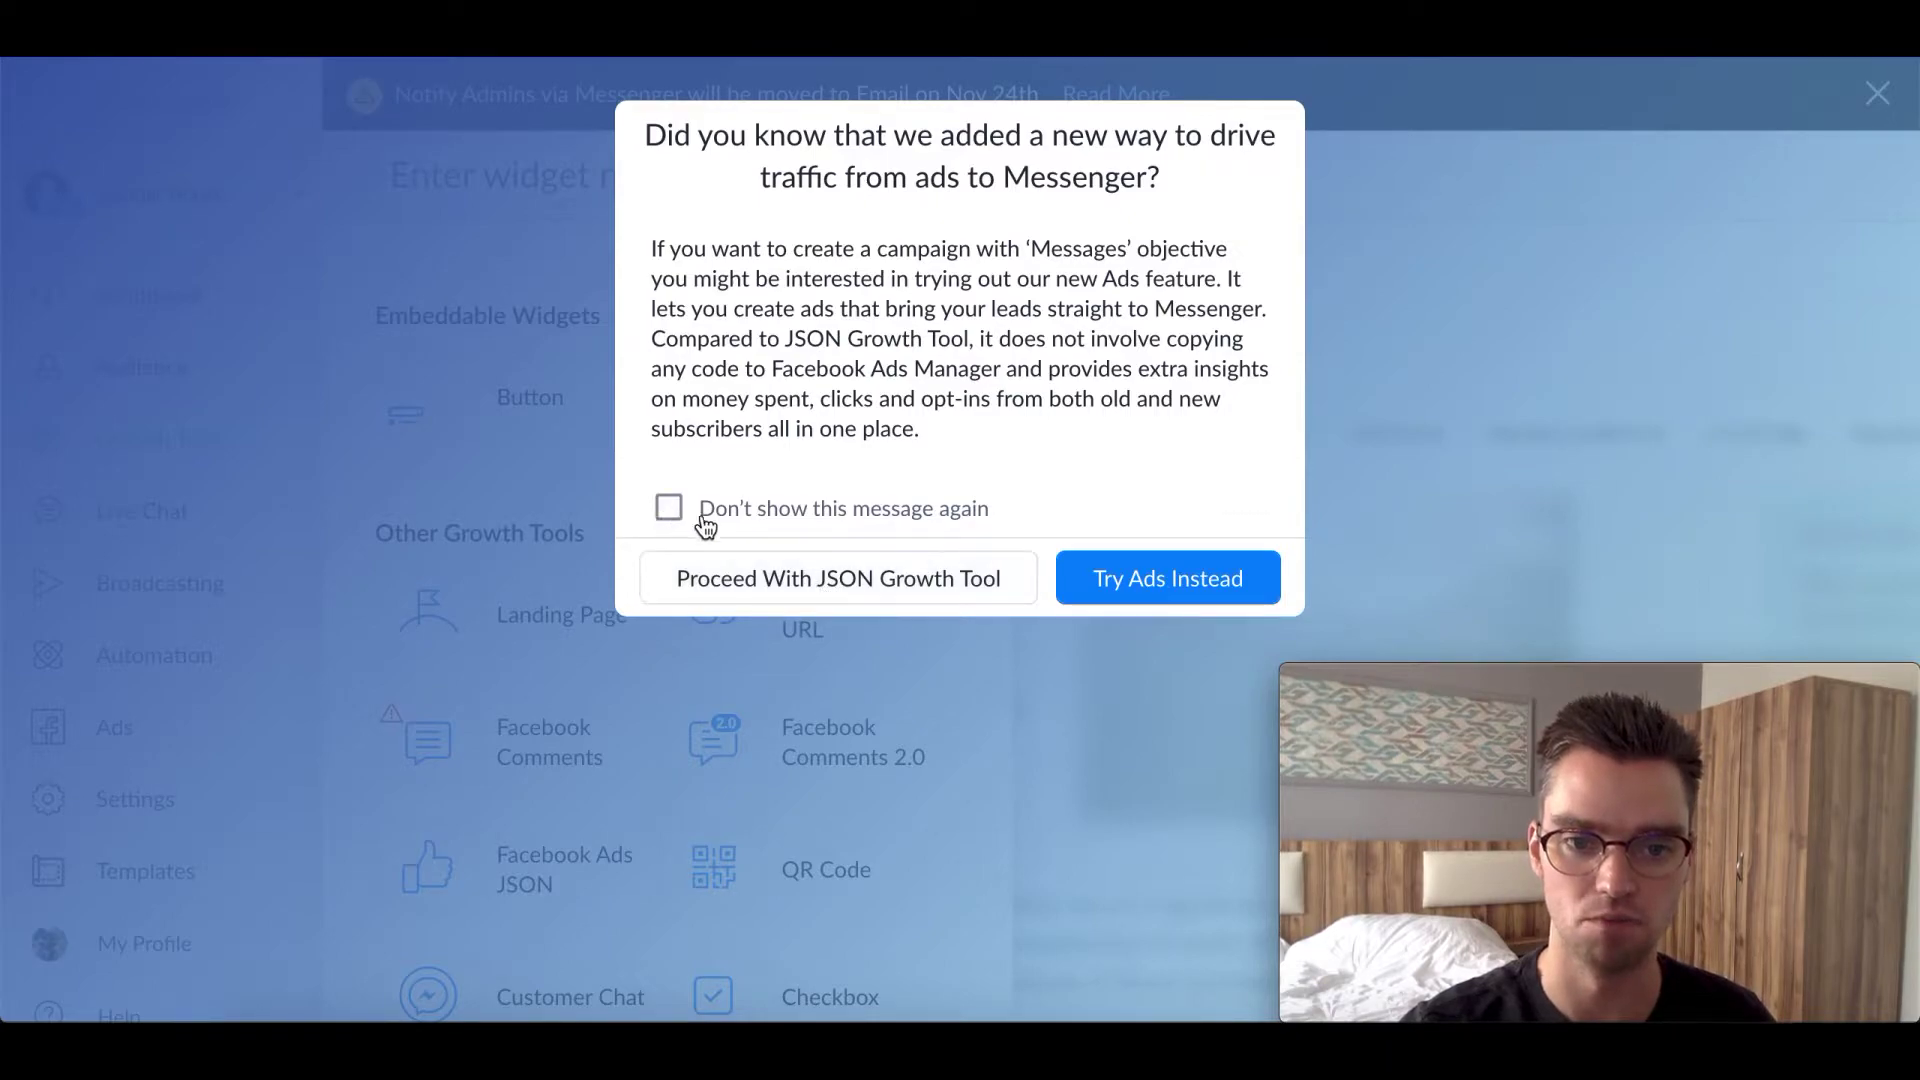
left_click(808, 590)
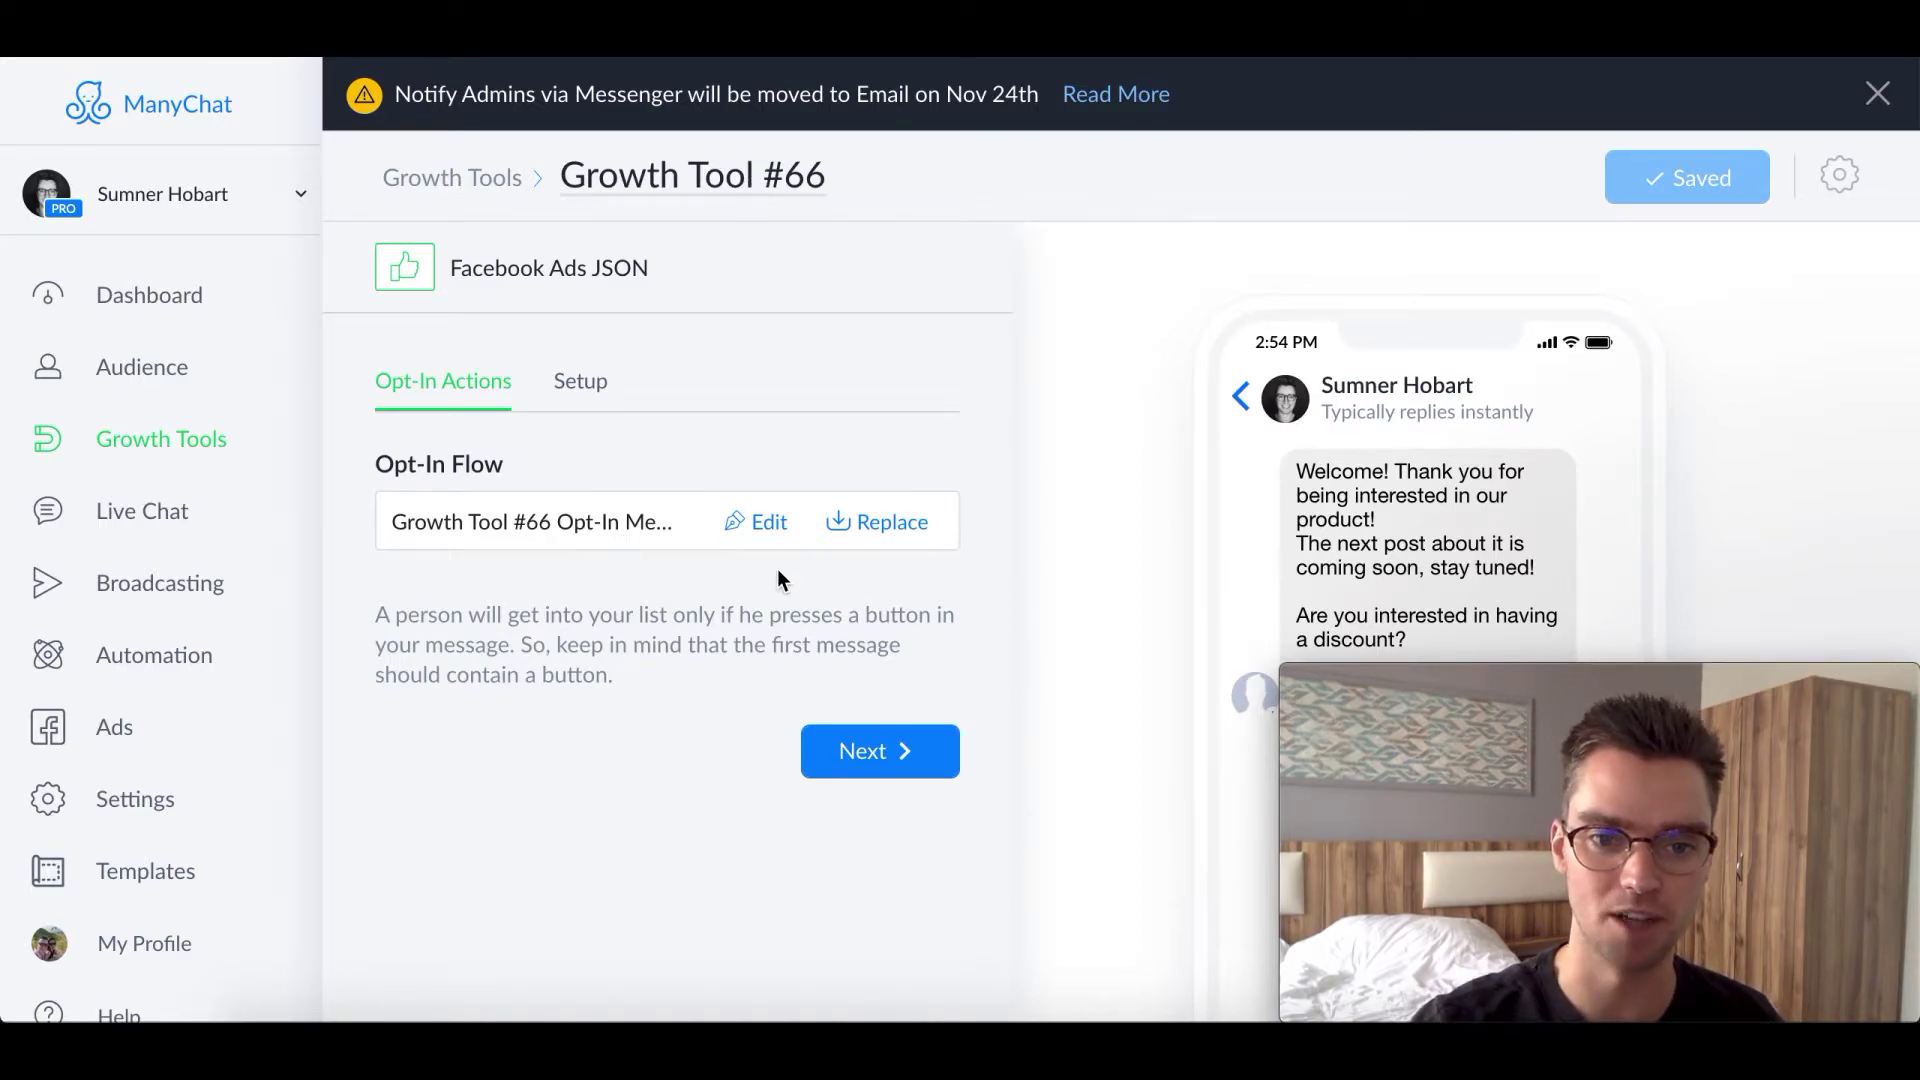
- Check Growth Tool #66's opt-in flow, then rename the tool 'FB JSON Example' and save it
left_click(765, 524)
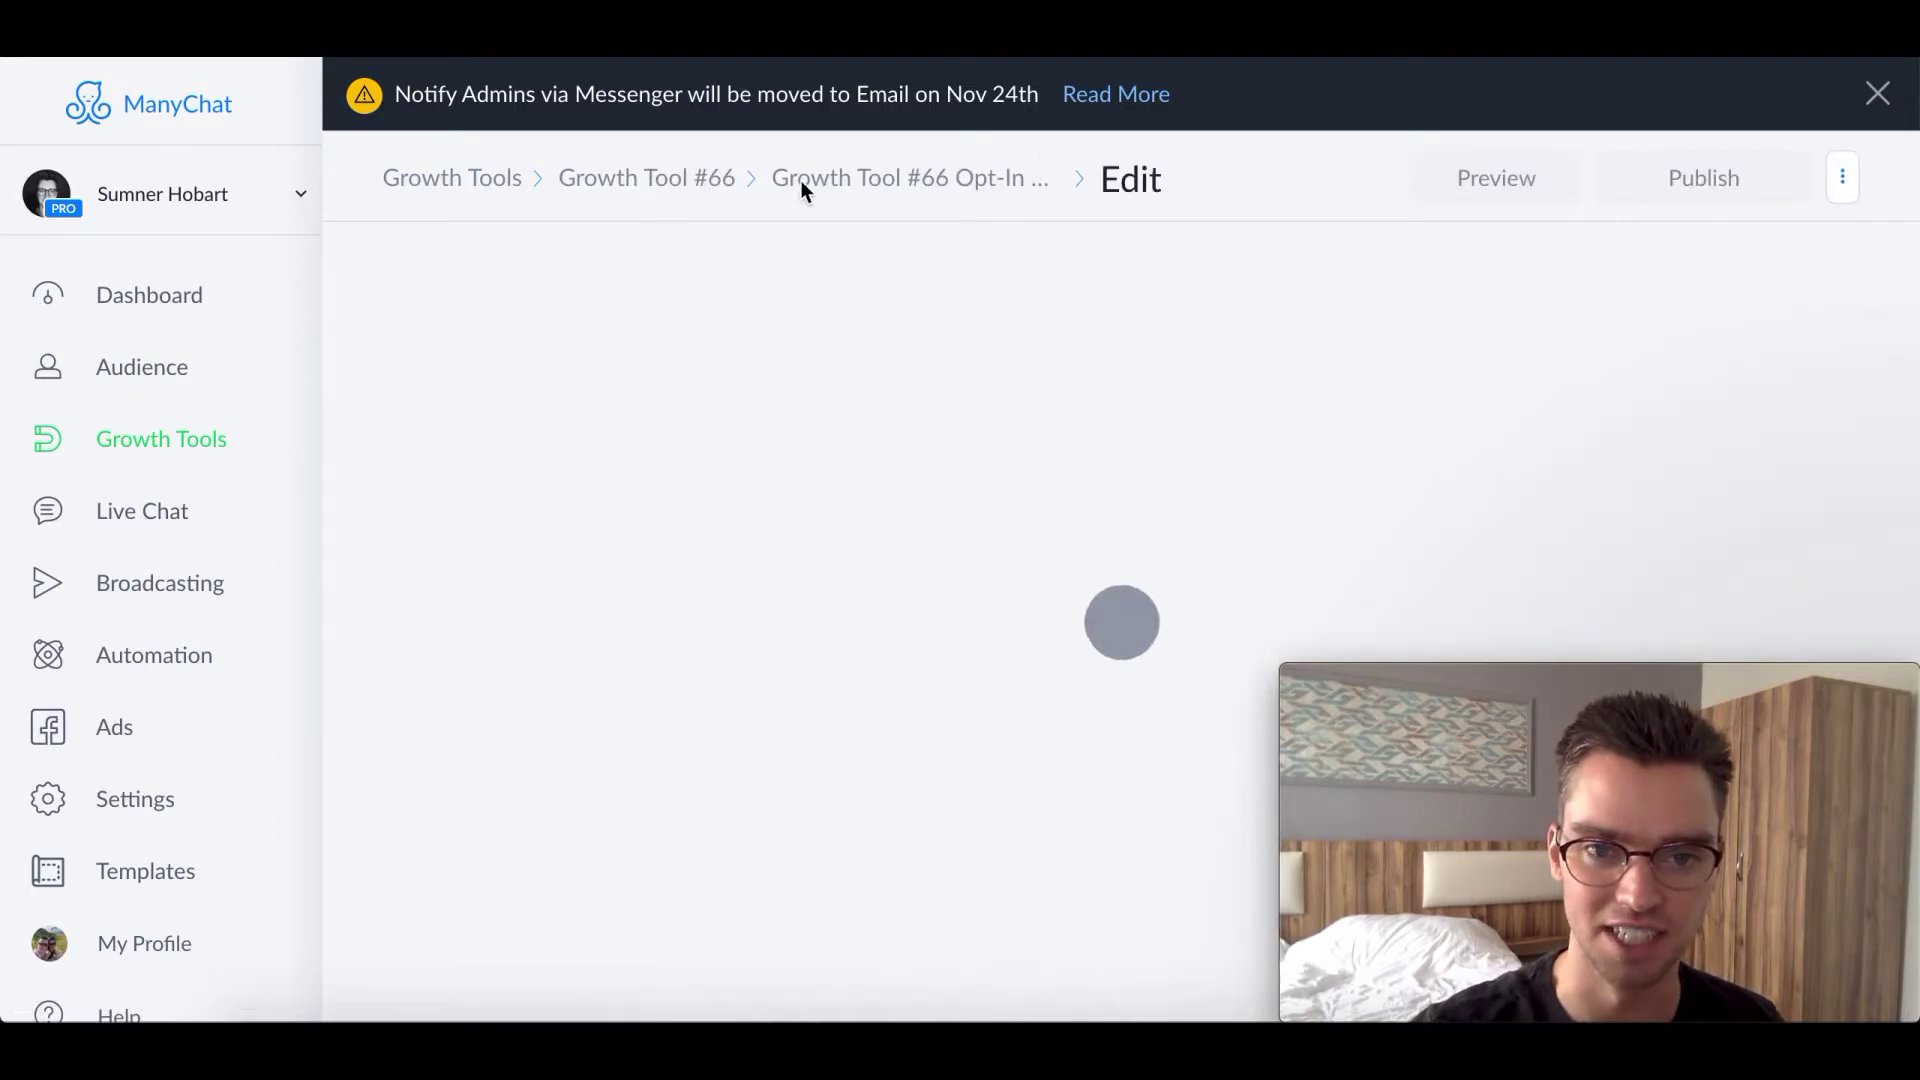
left_click(673, 240)
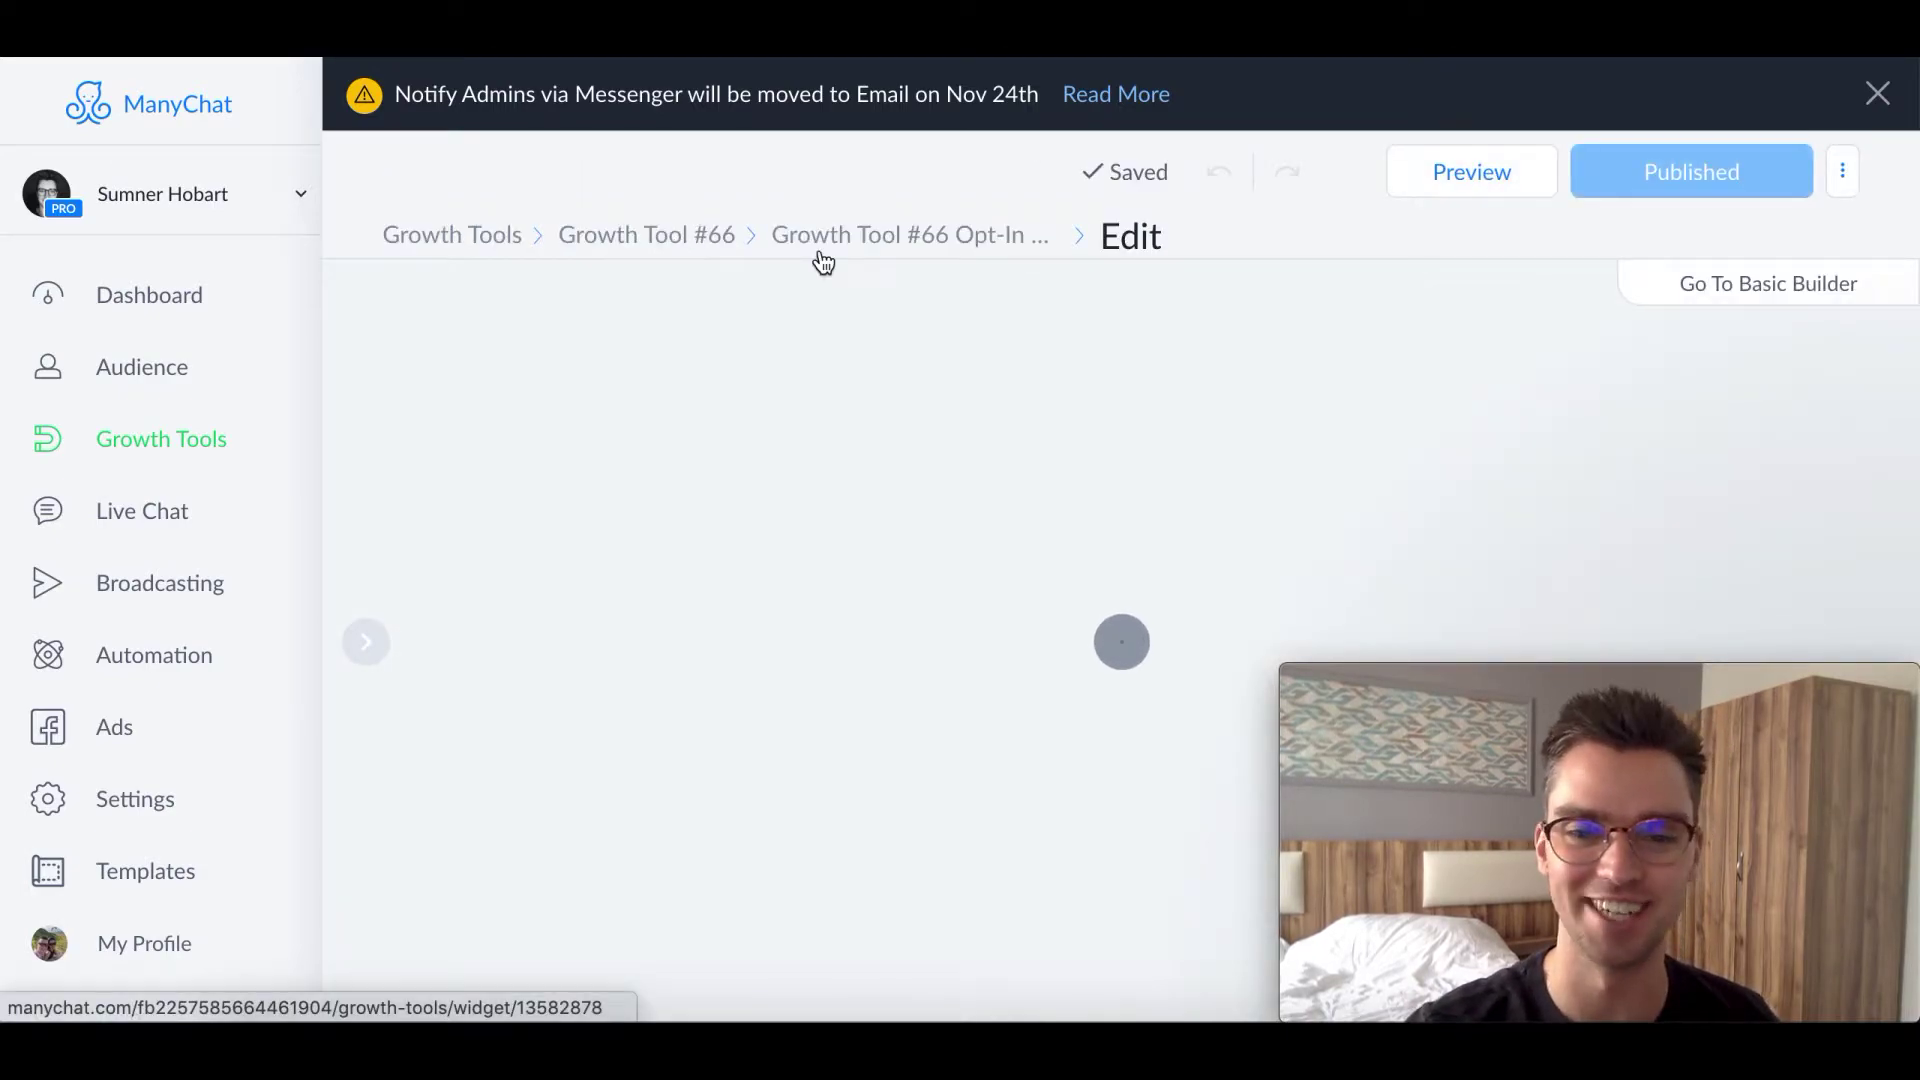
left_click(722, 186)
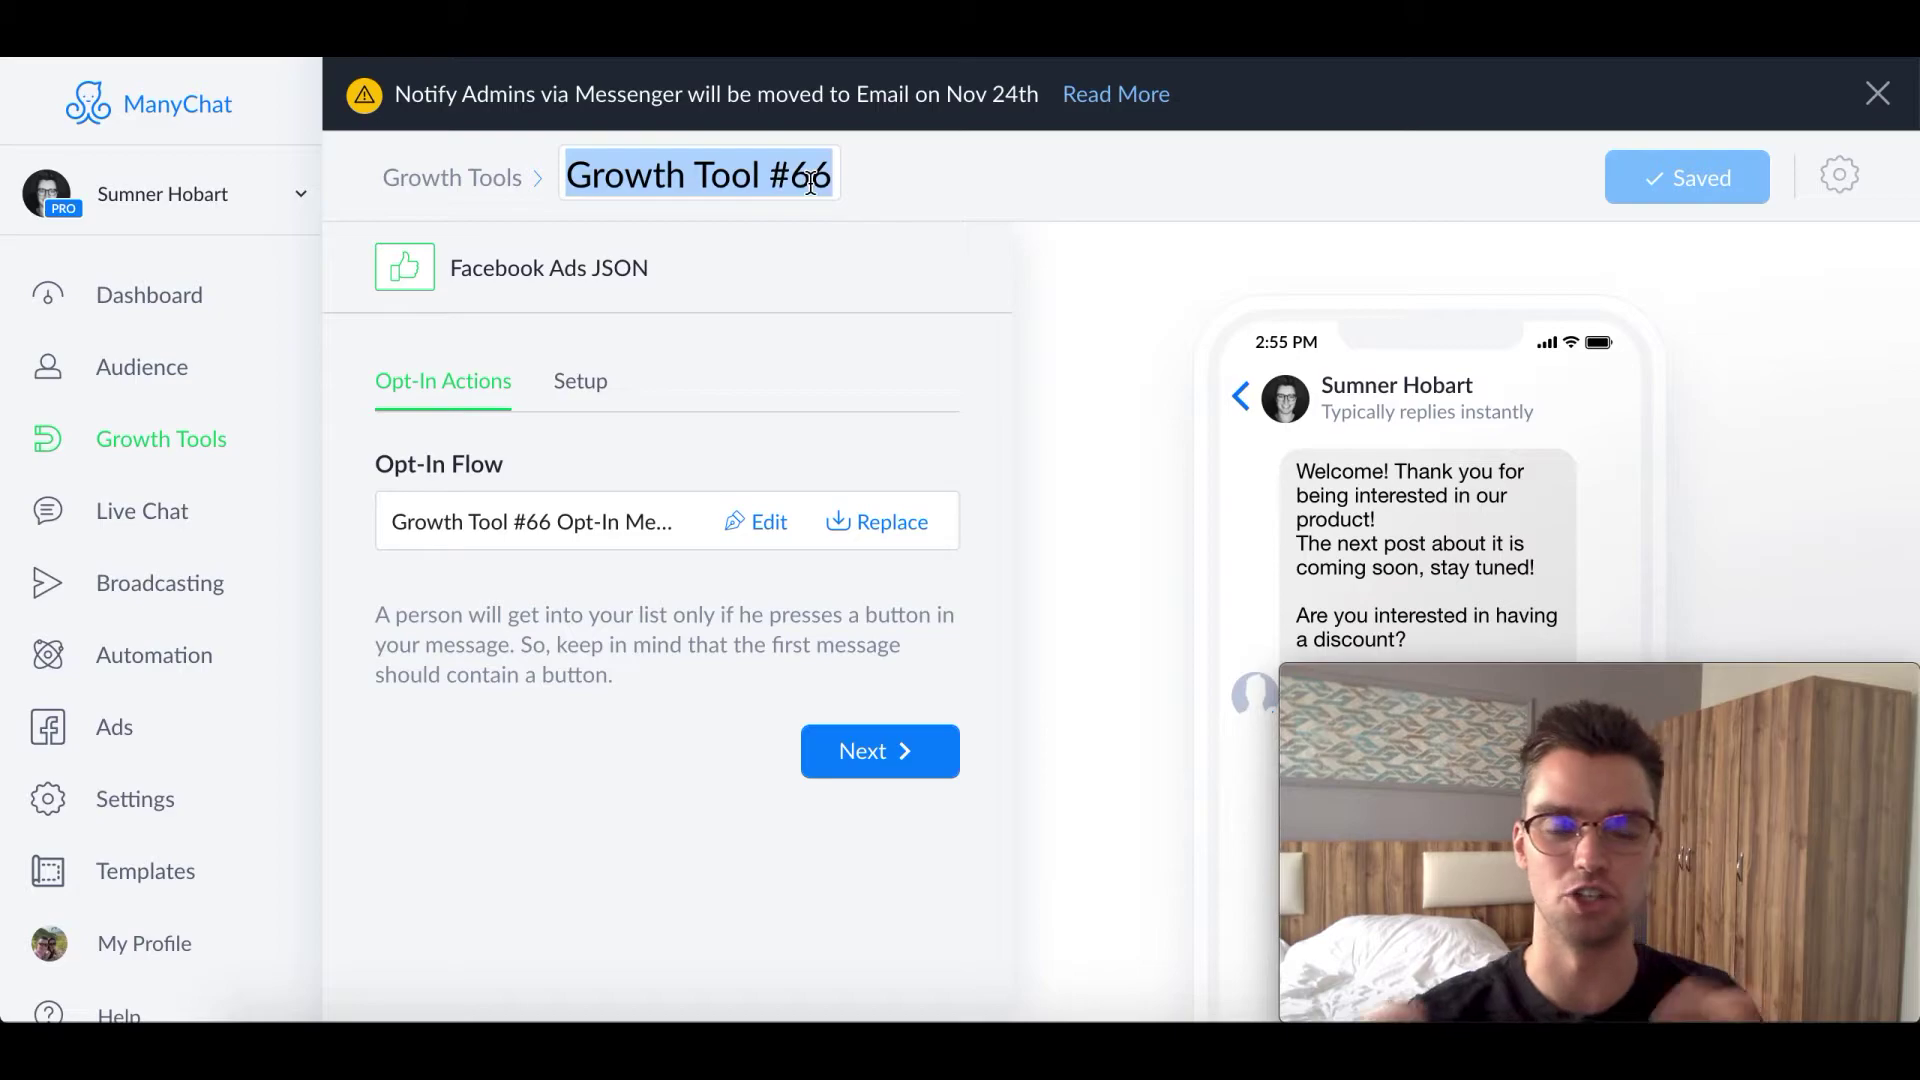
type("F")
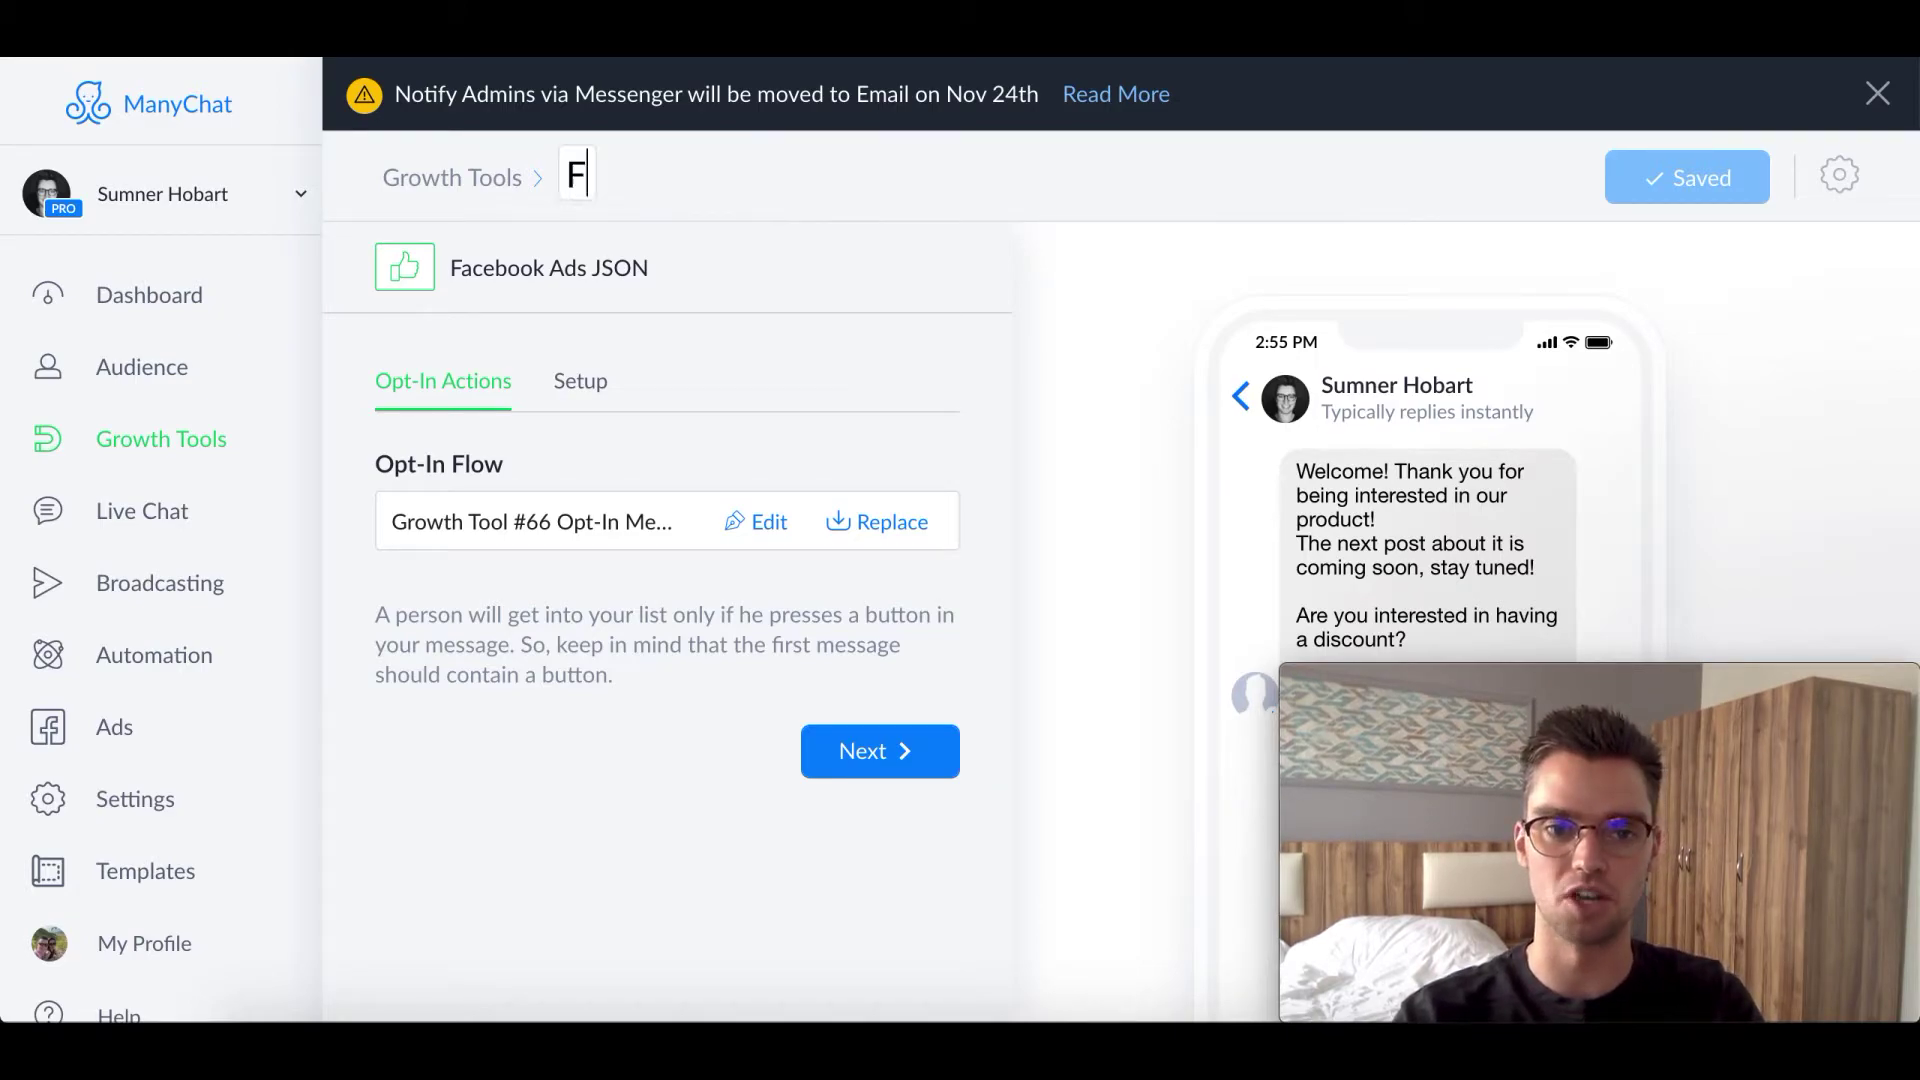
type("B JSON Example")
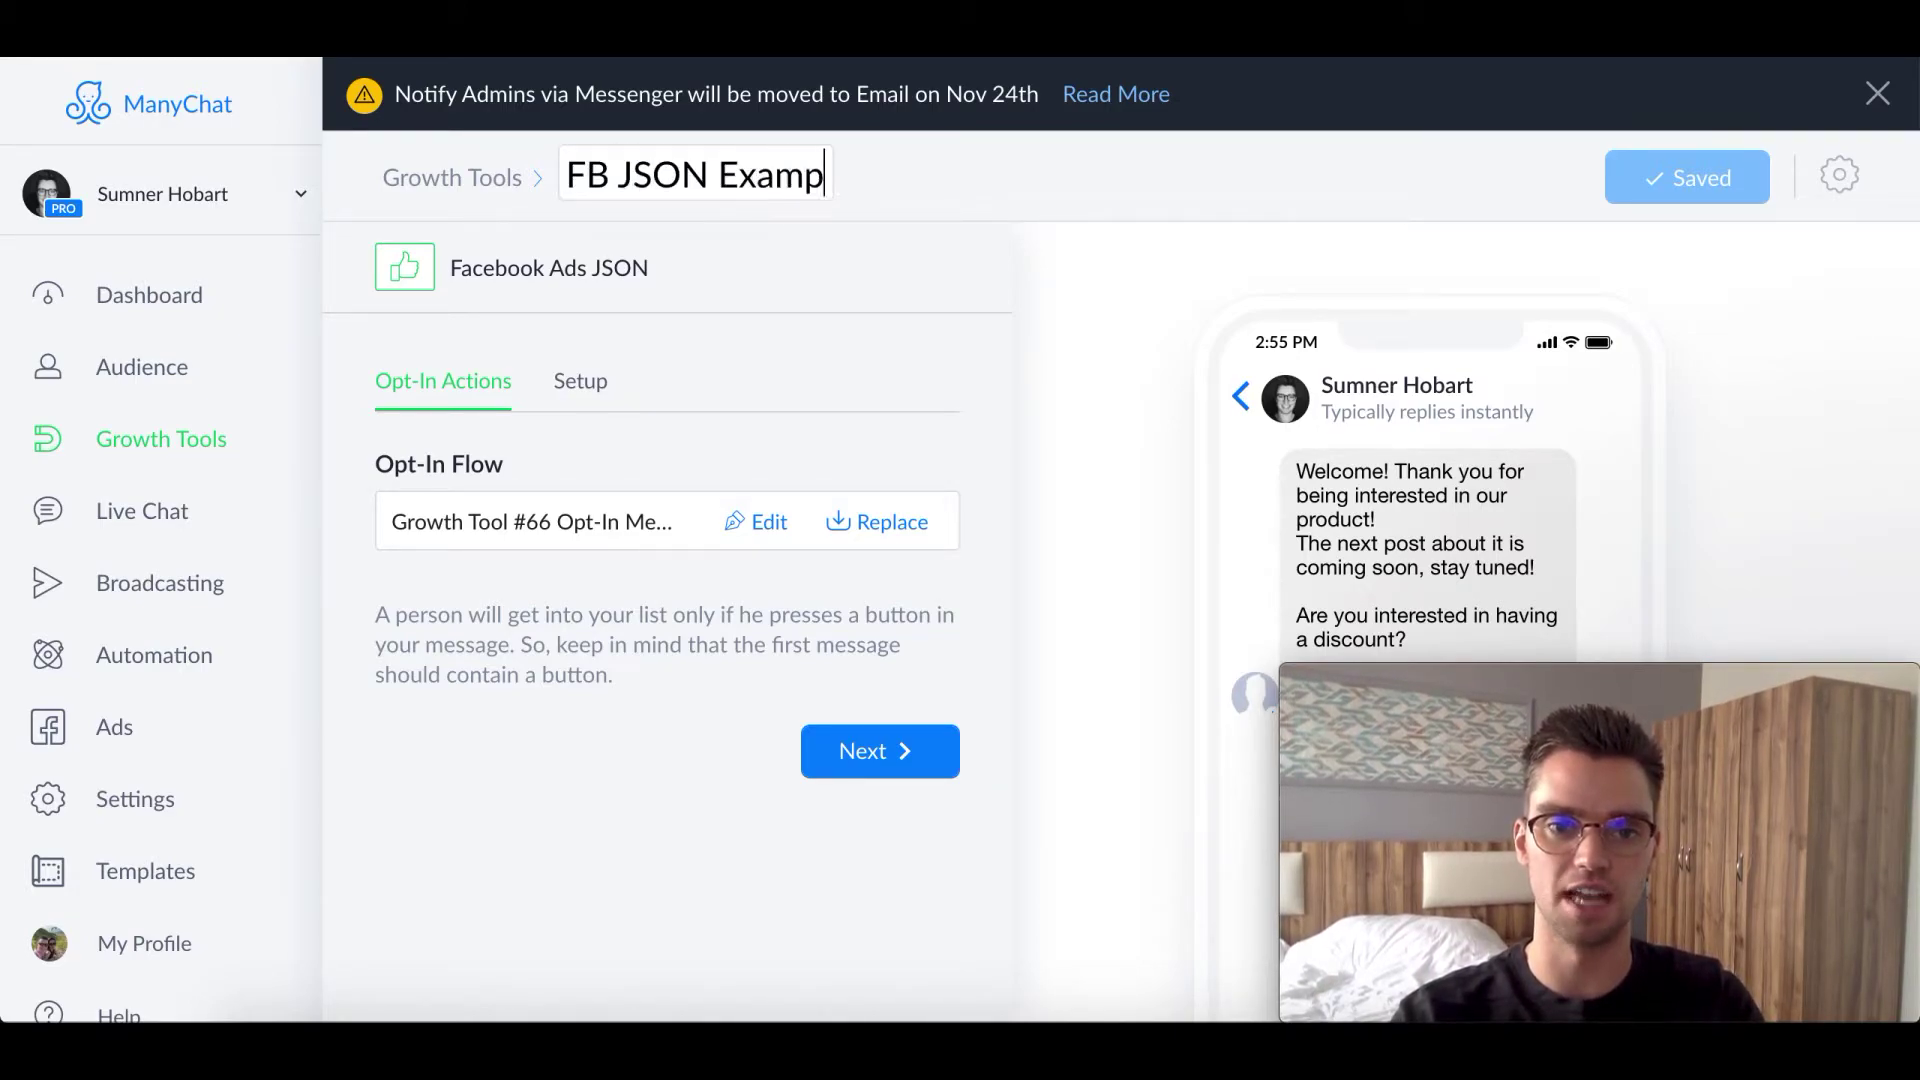
left_click(908, 280)
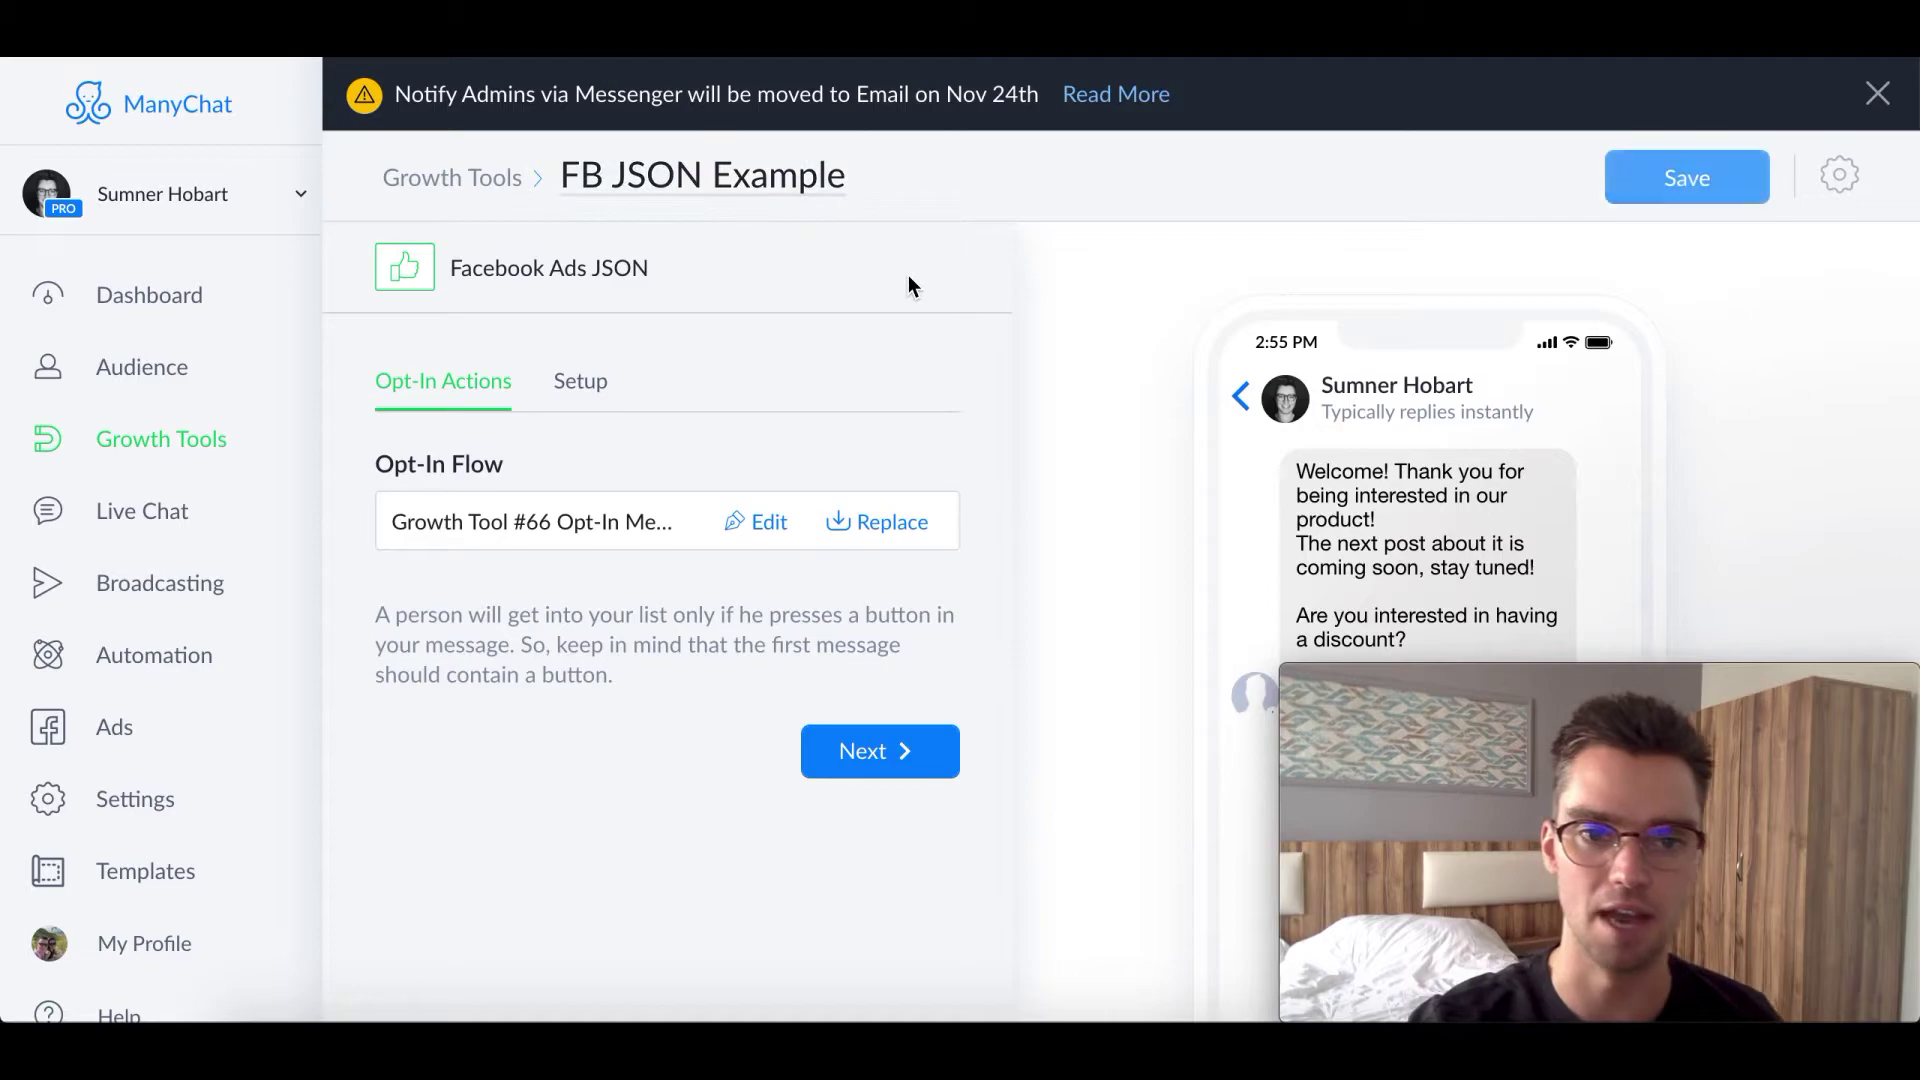
left_click(1635, 194)
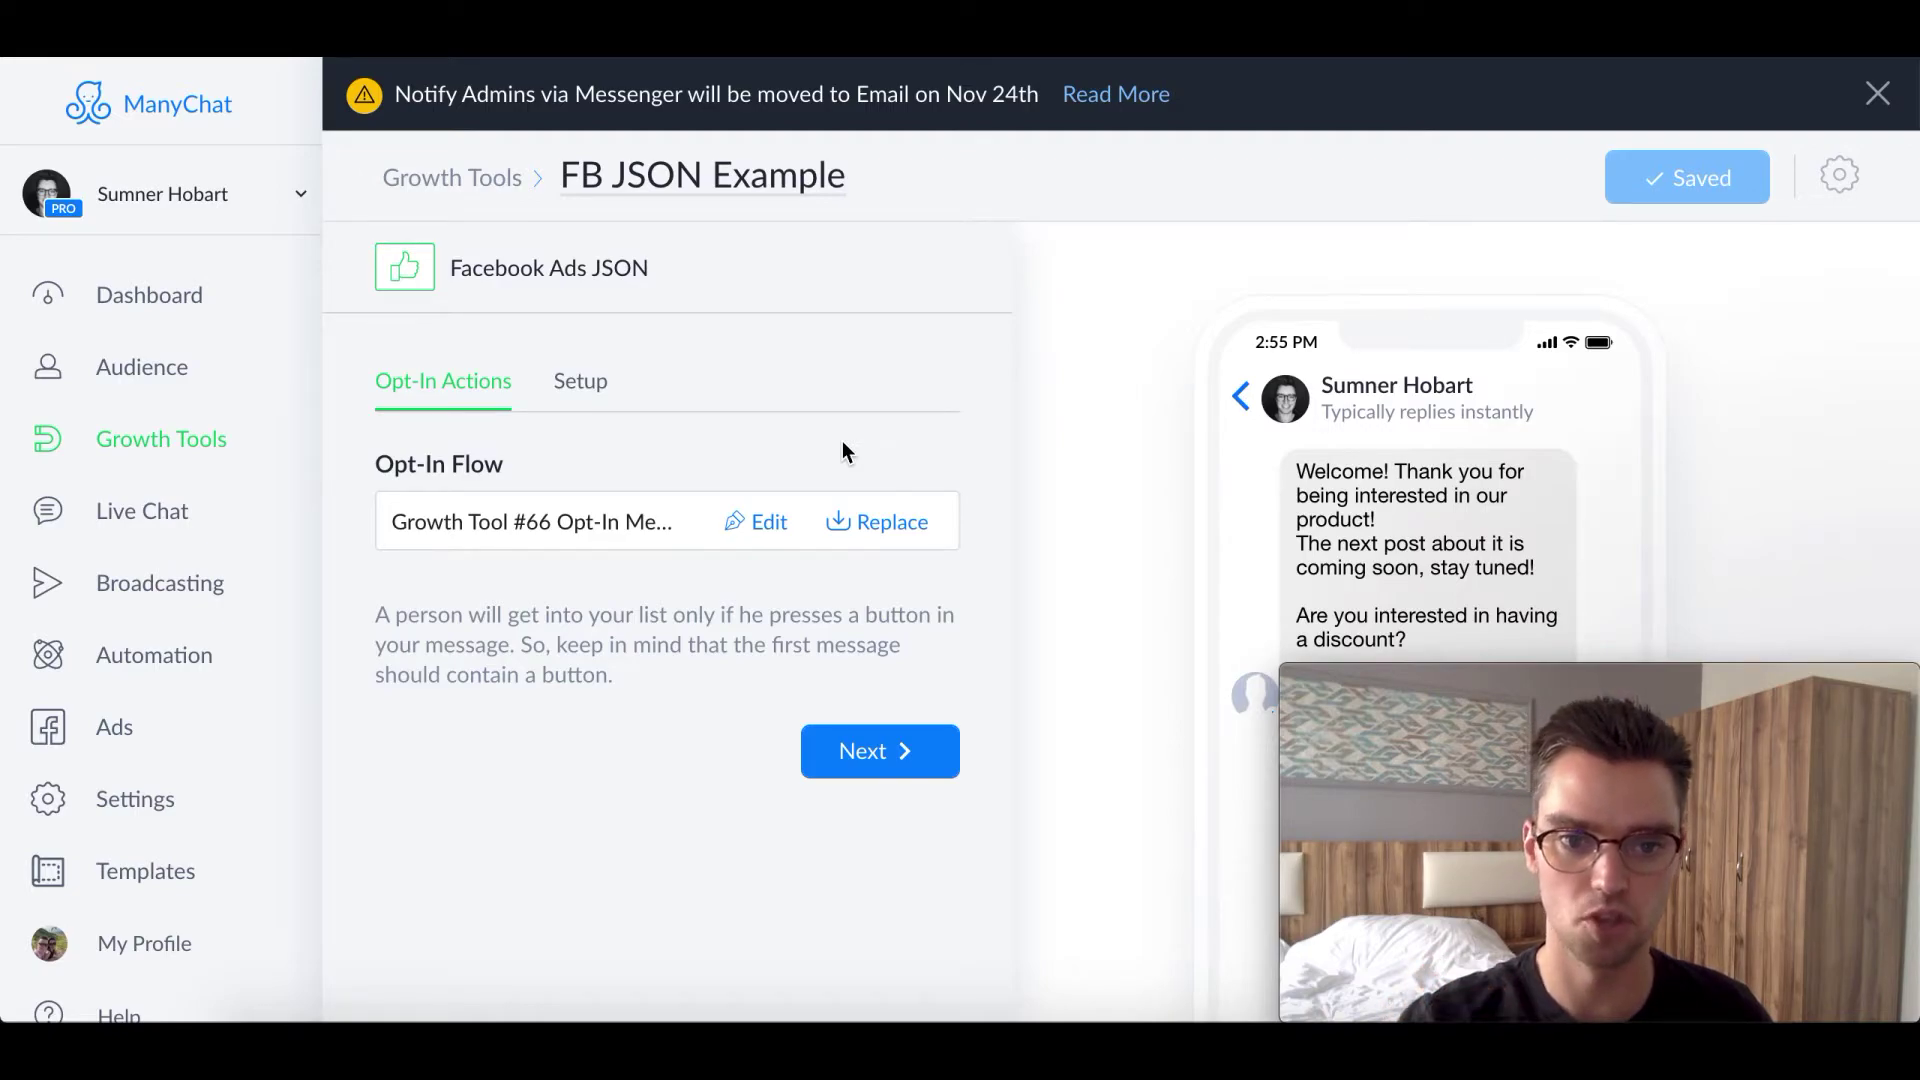
- Open the FB JSON Example setup and copy its JSON code from the code panel
left_click(567, 392)
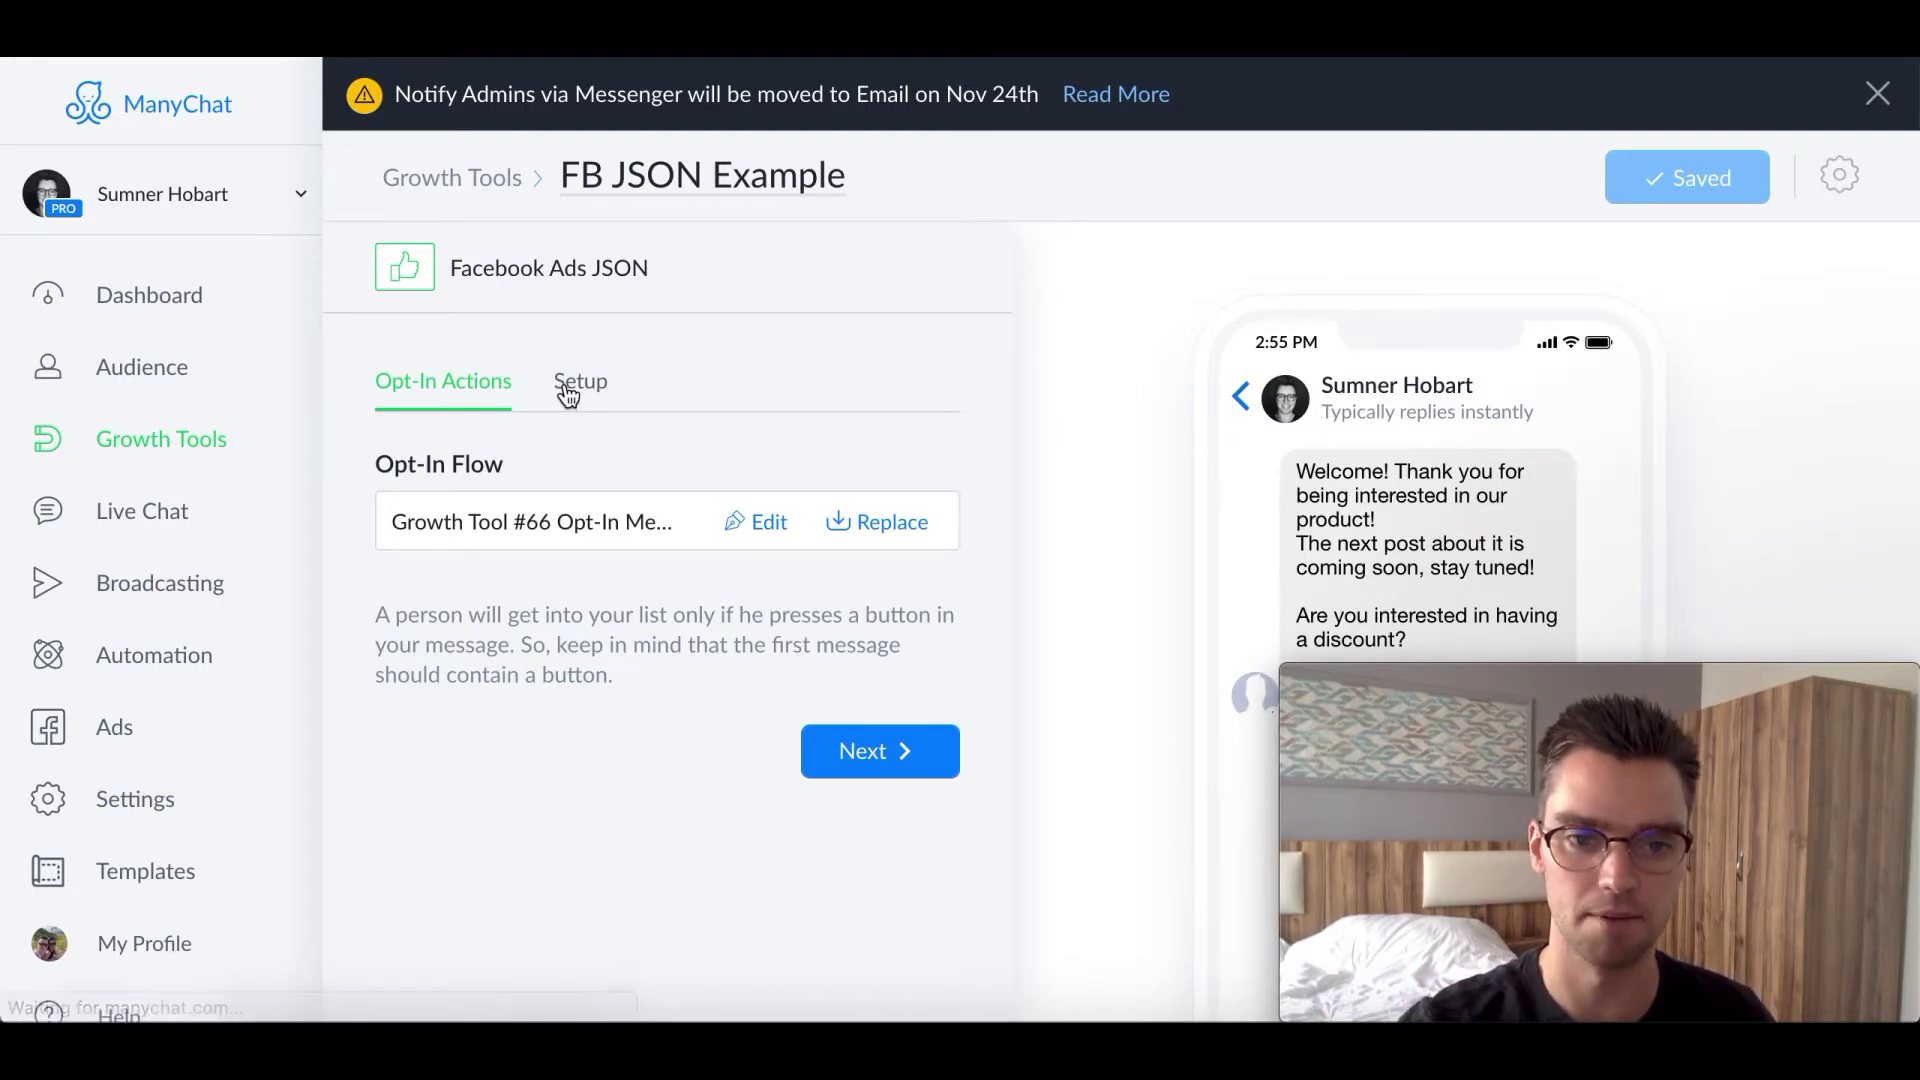
scroll(822, 514, "down", 1)
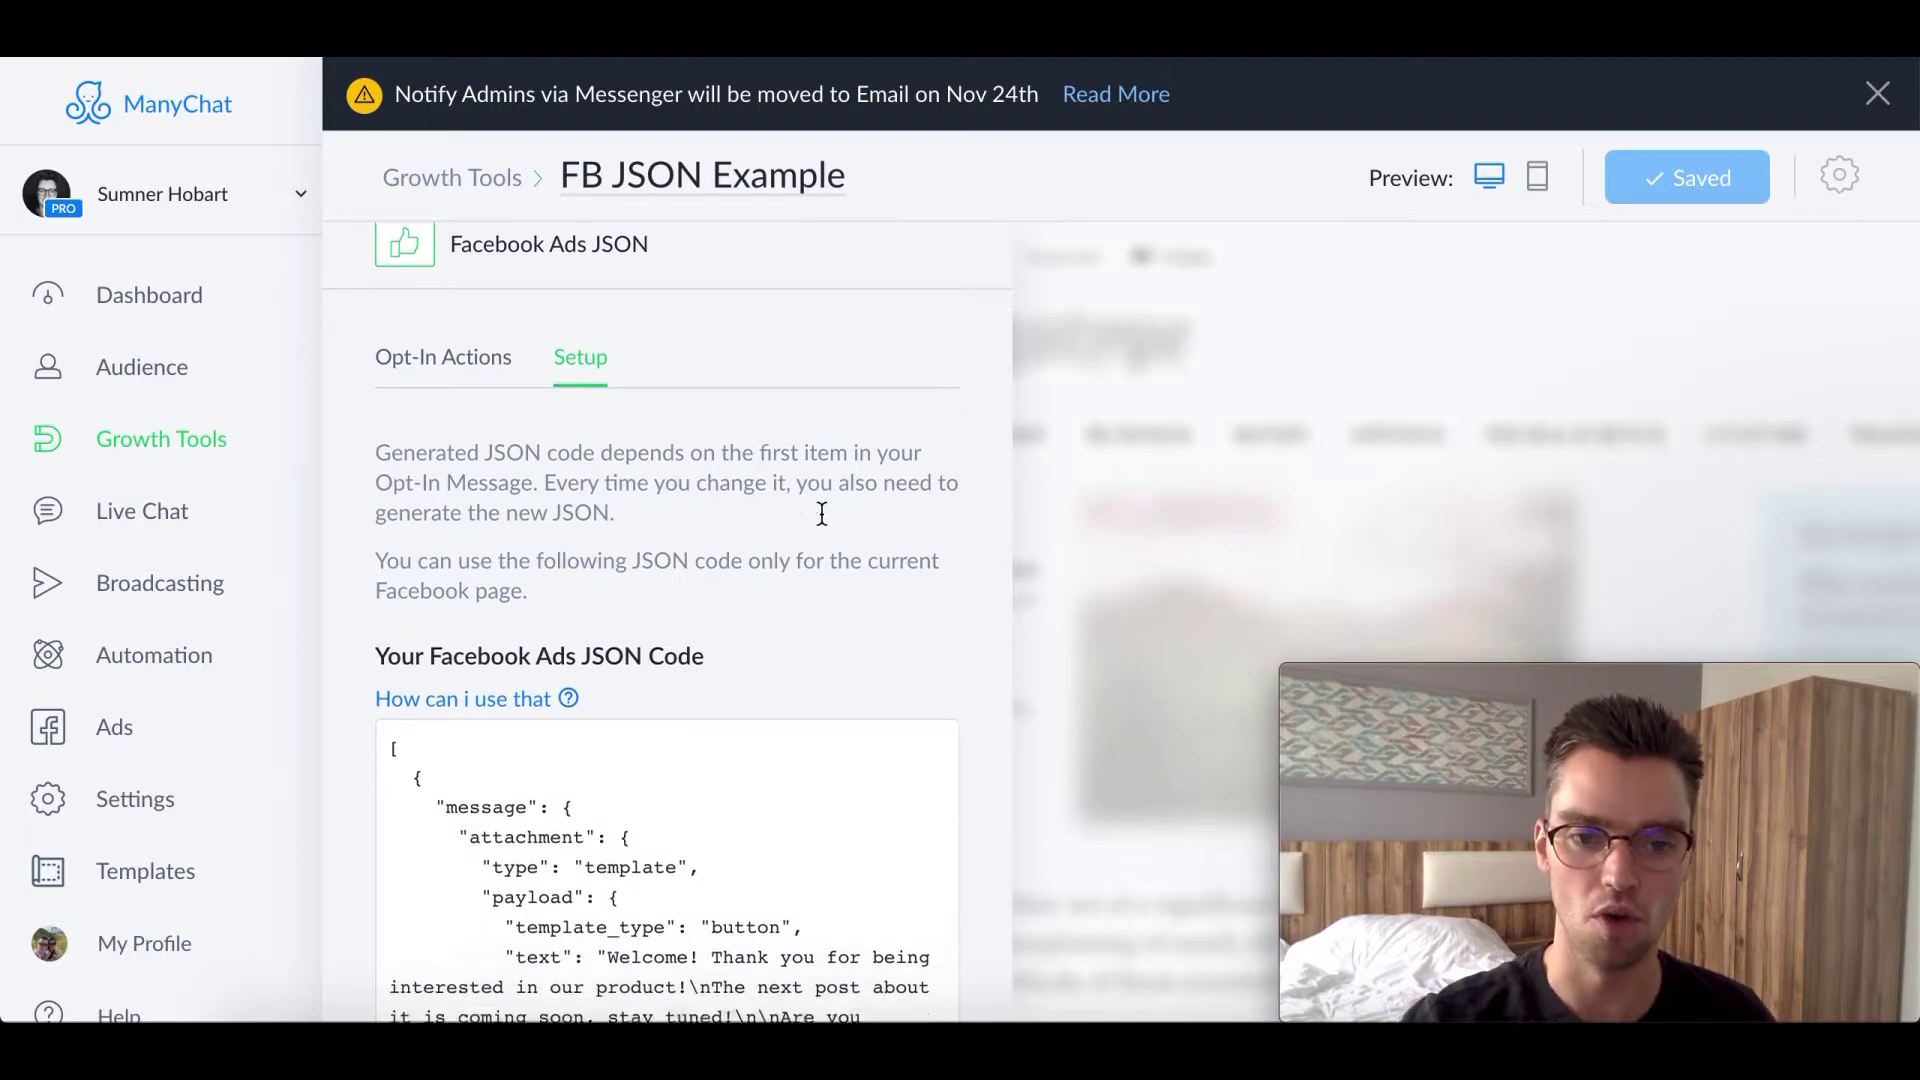
scroll(822, 514, "down", 5)
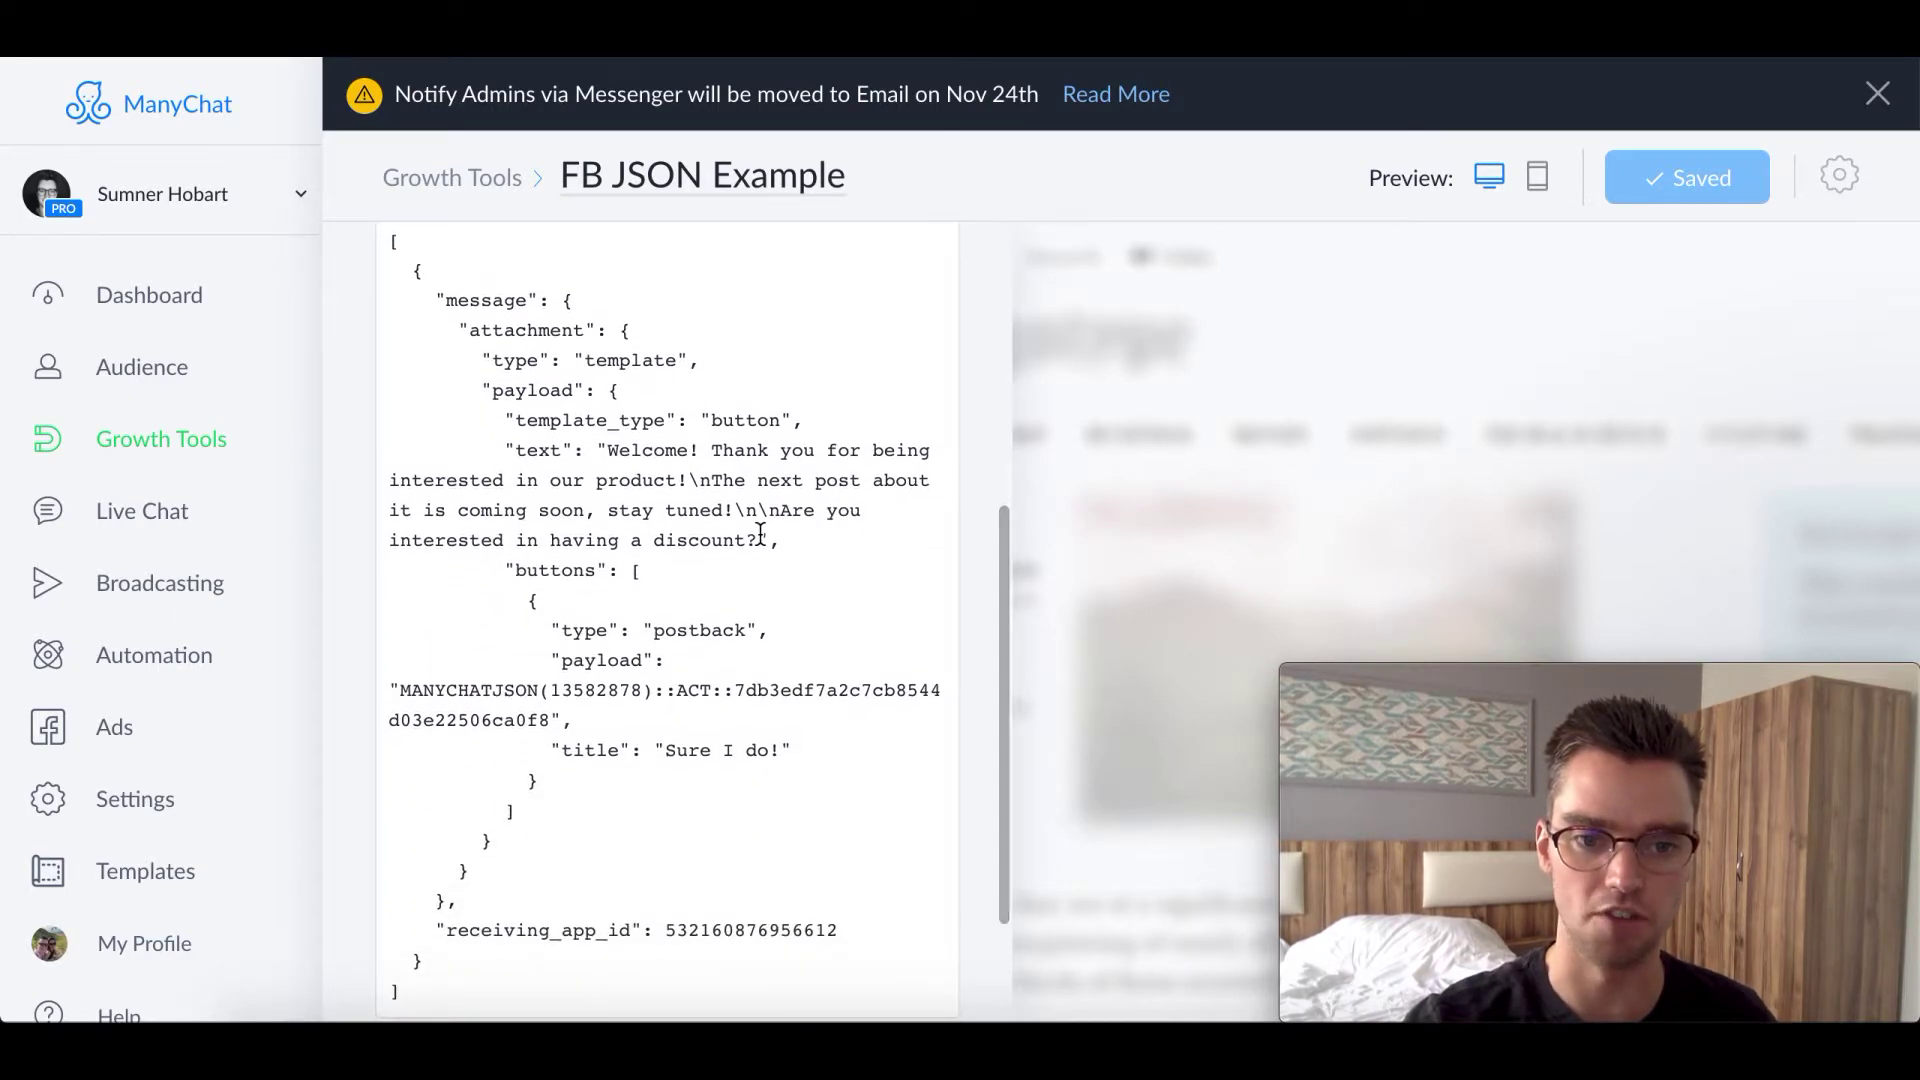
scroll(760, 533, "down", 2)
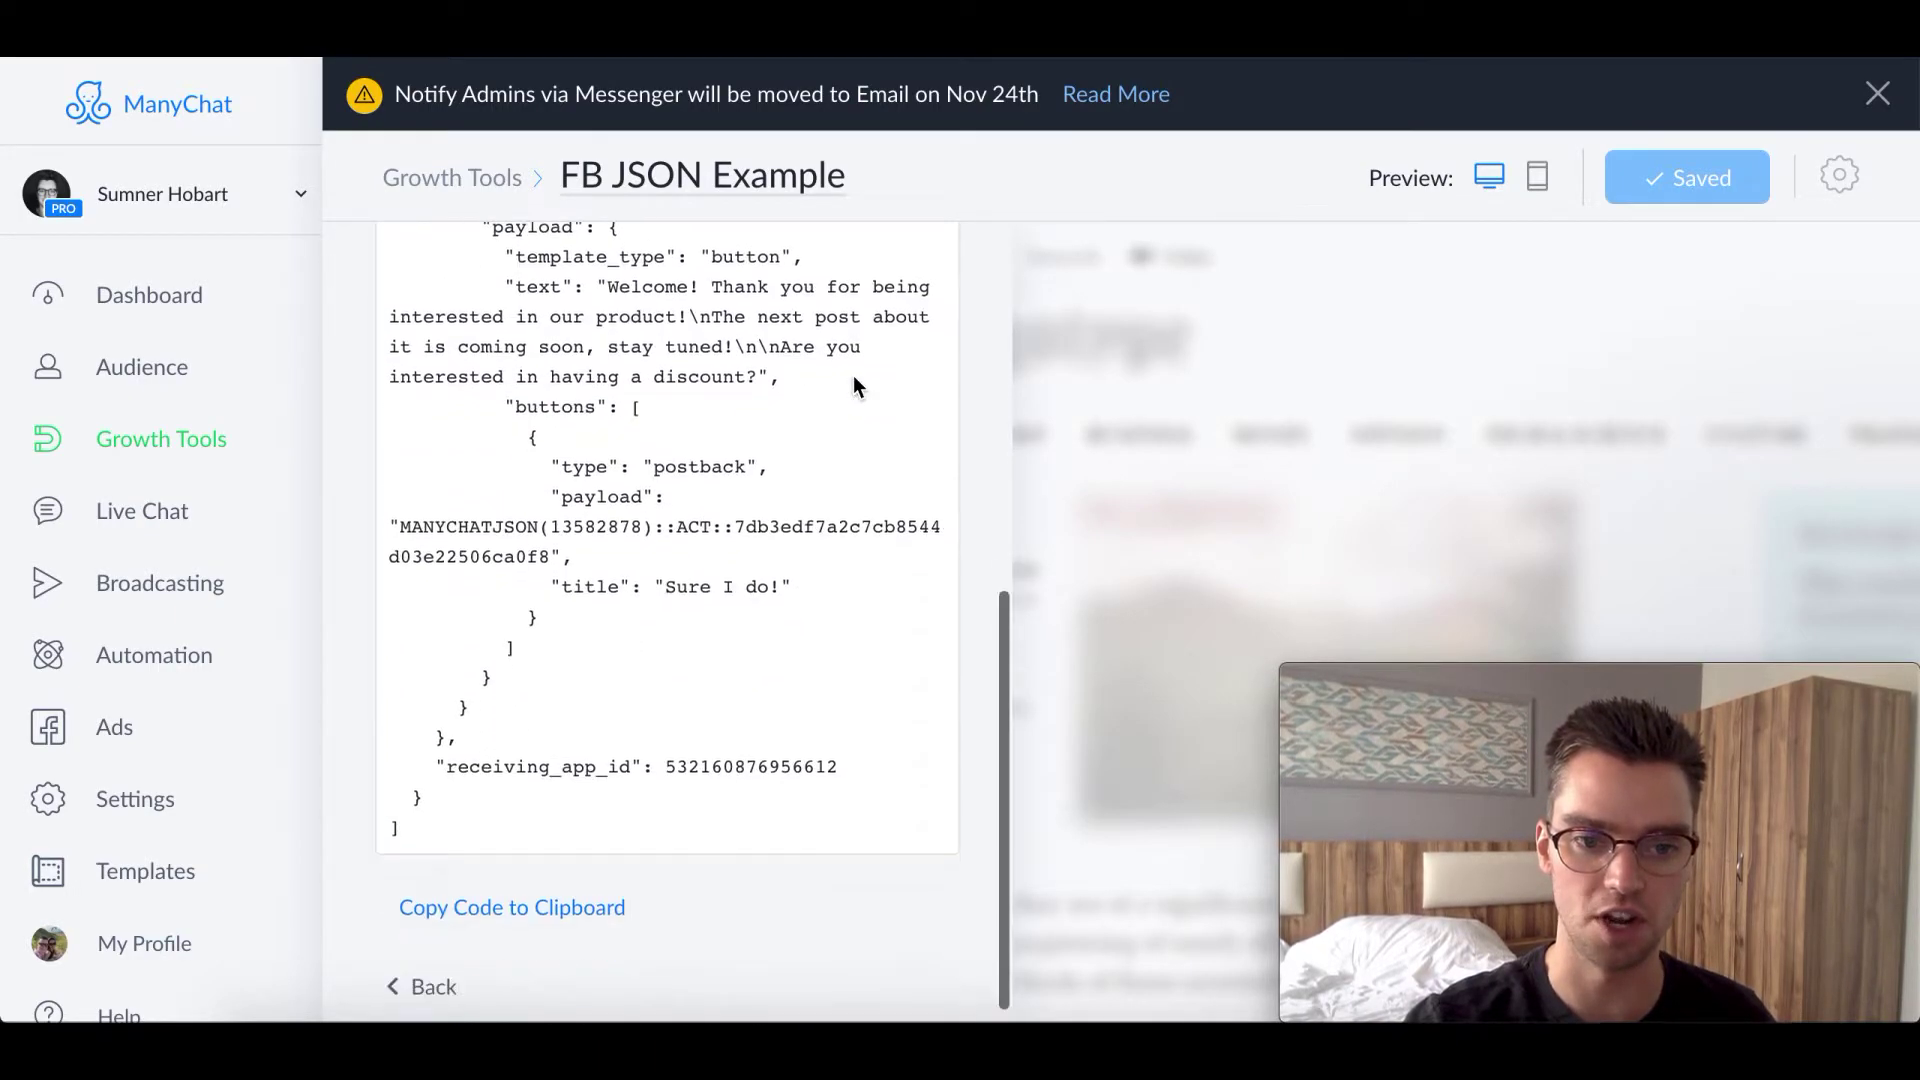
left_click(515, 920)
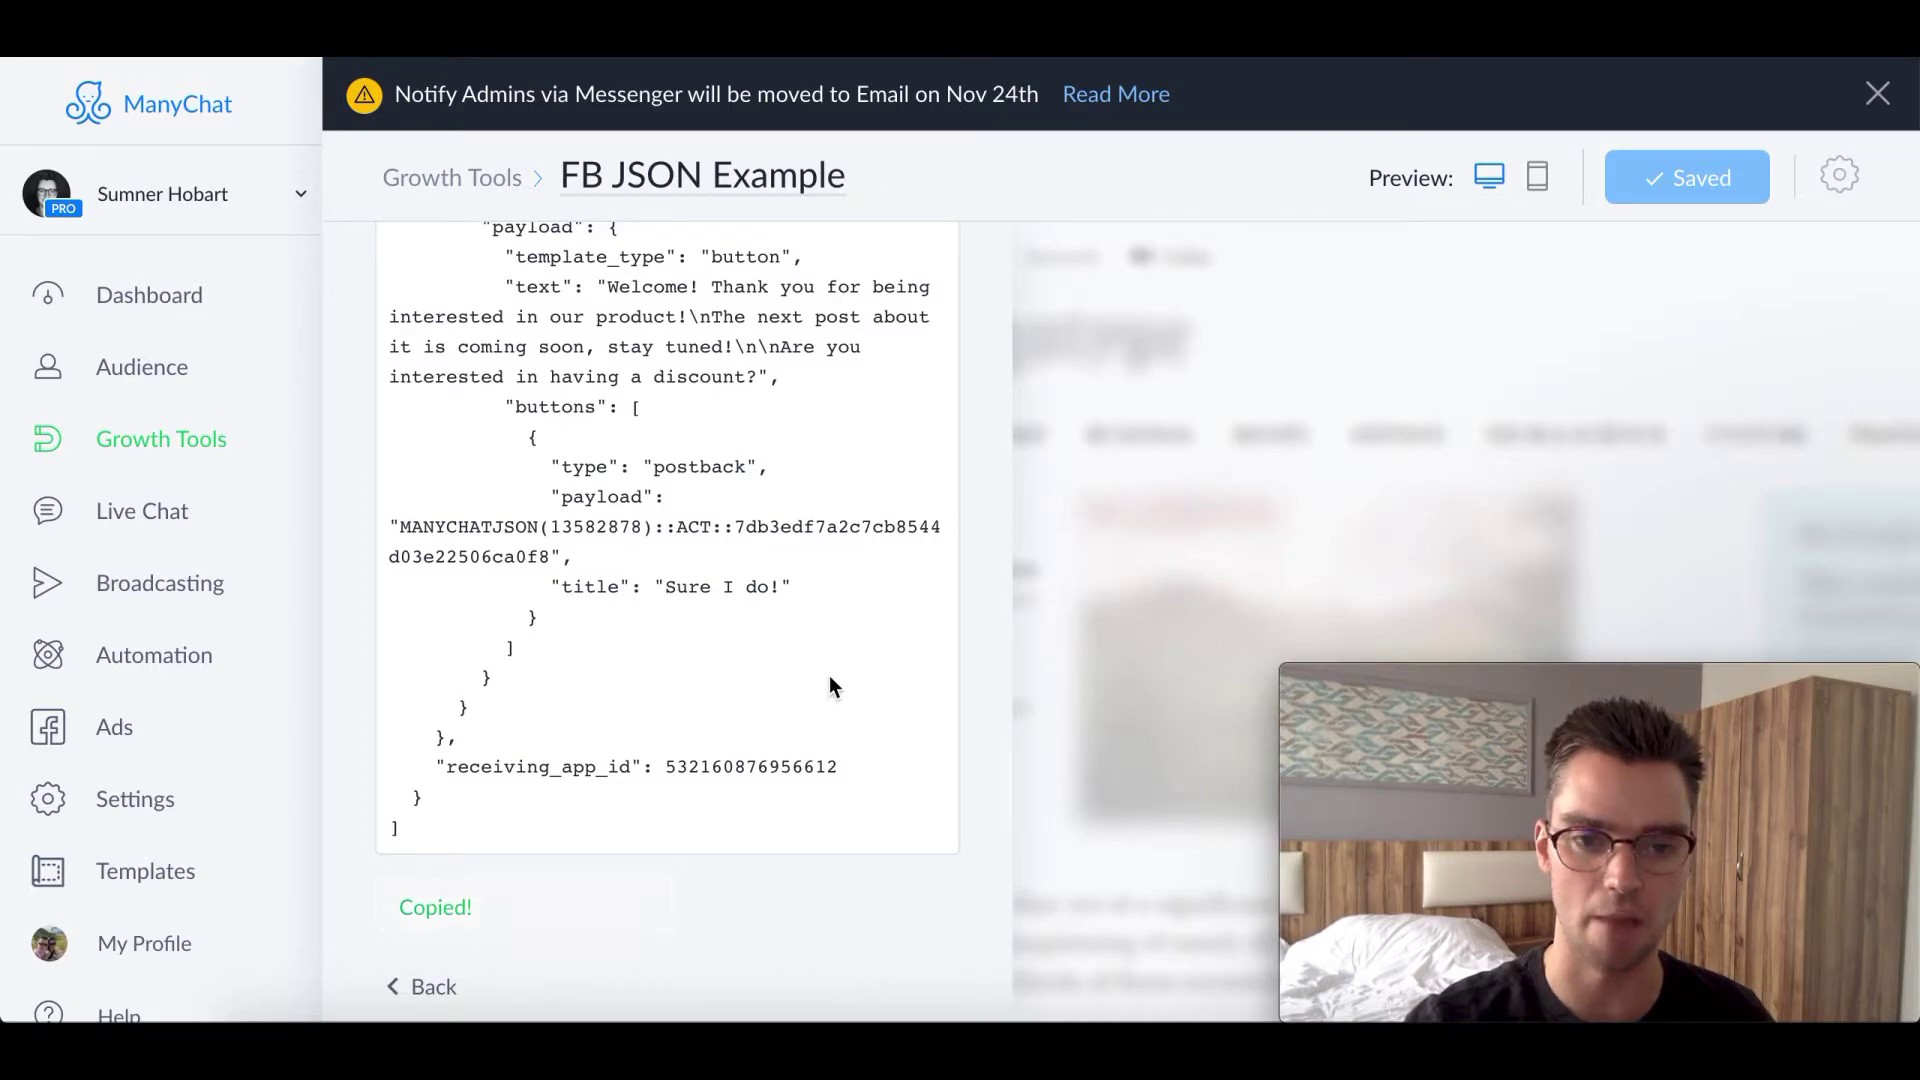
scroll(830, 674, "up", 3)
scroll(830, 675, "down", 2)
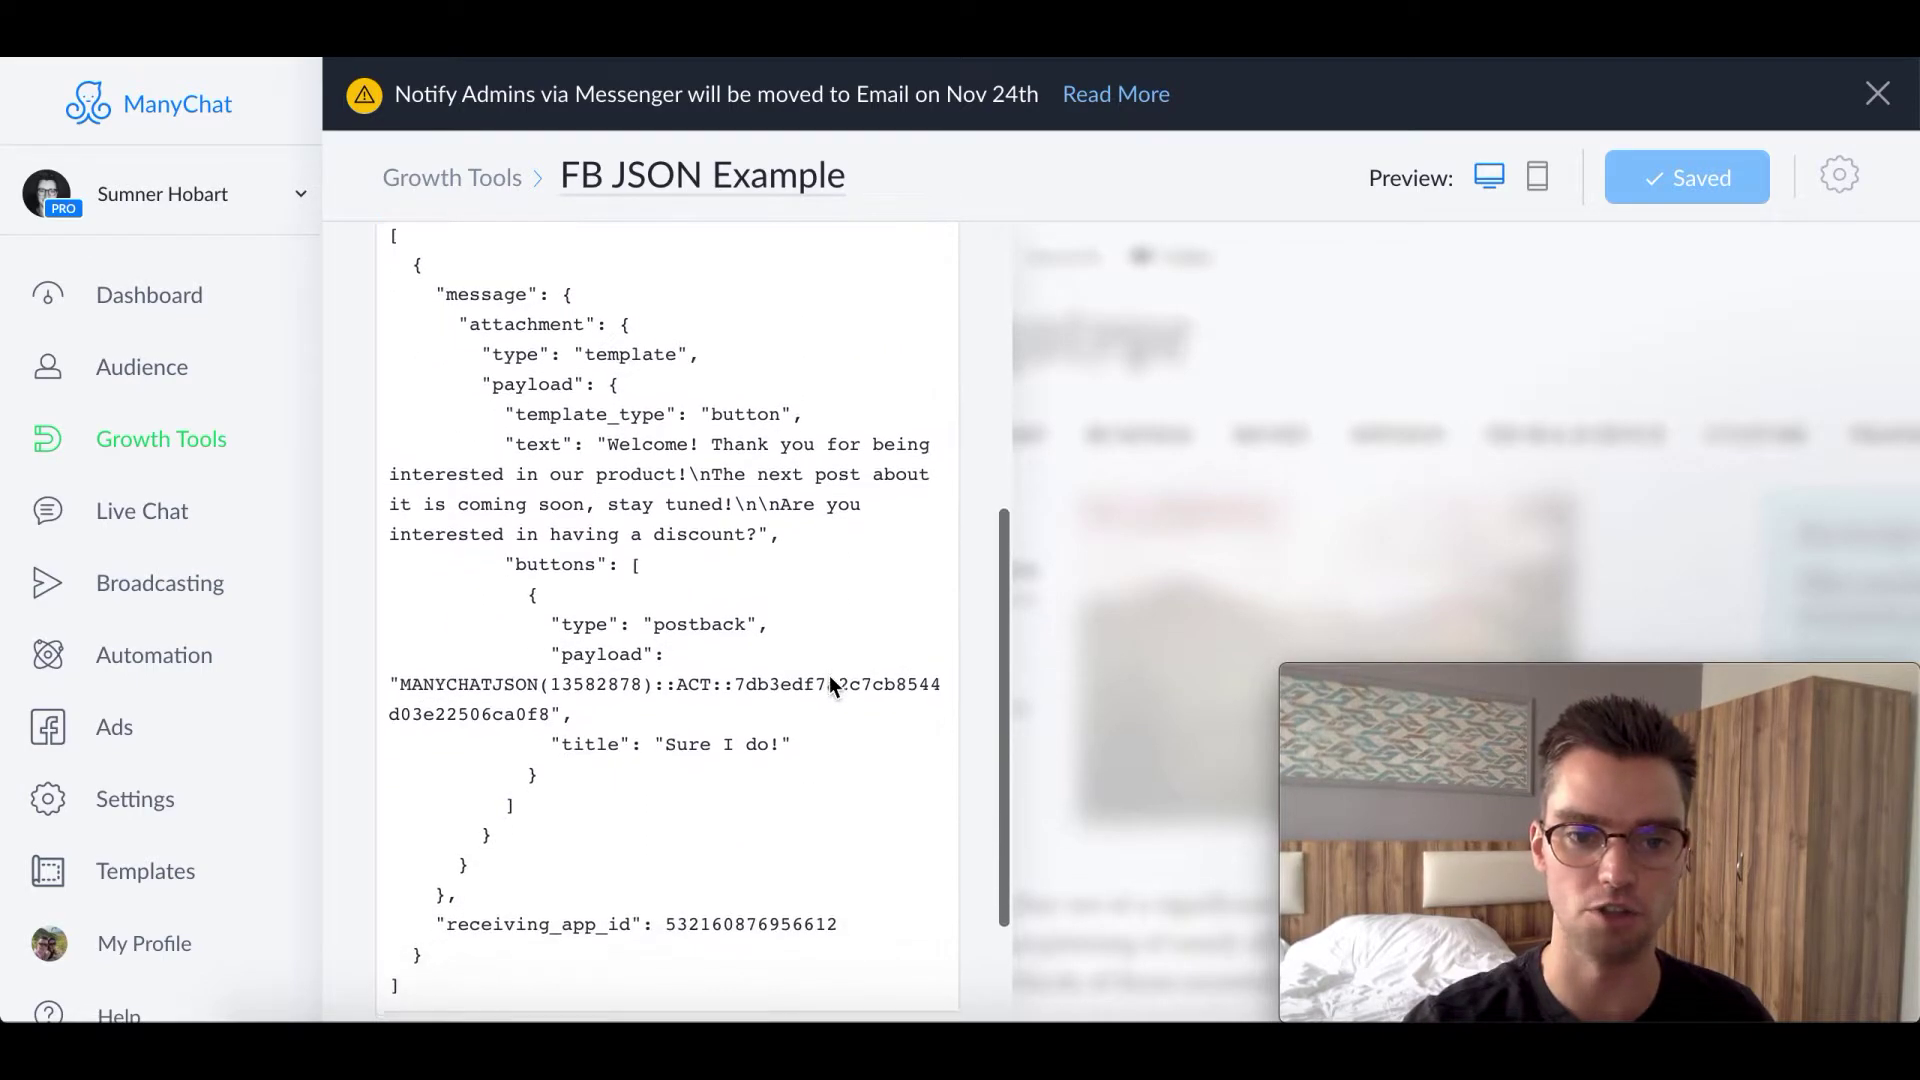
scroll(822, 574, "up", 1)
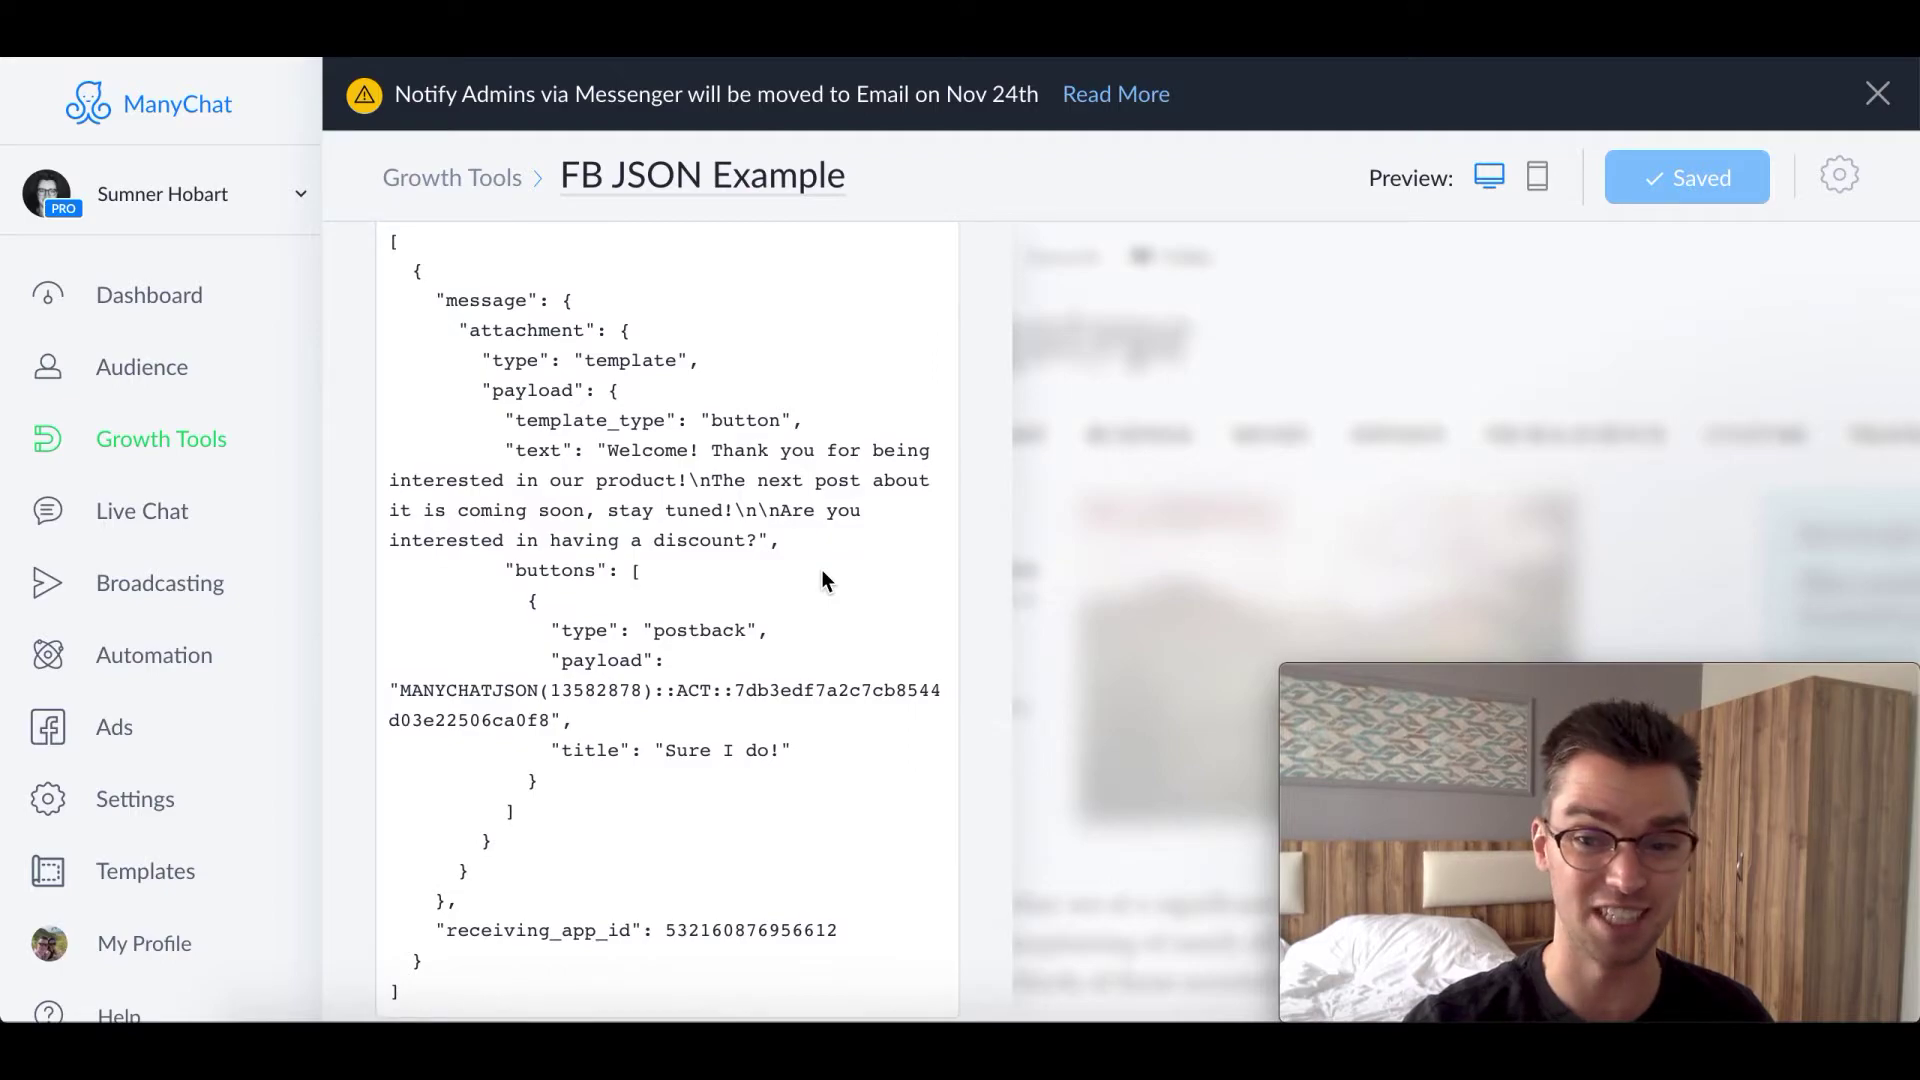
scroll(822, 574, "down", 2)
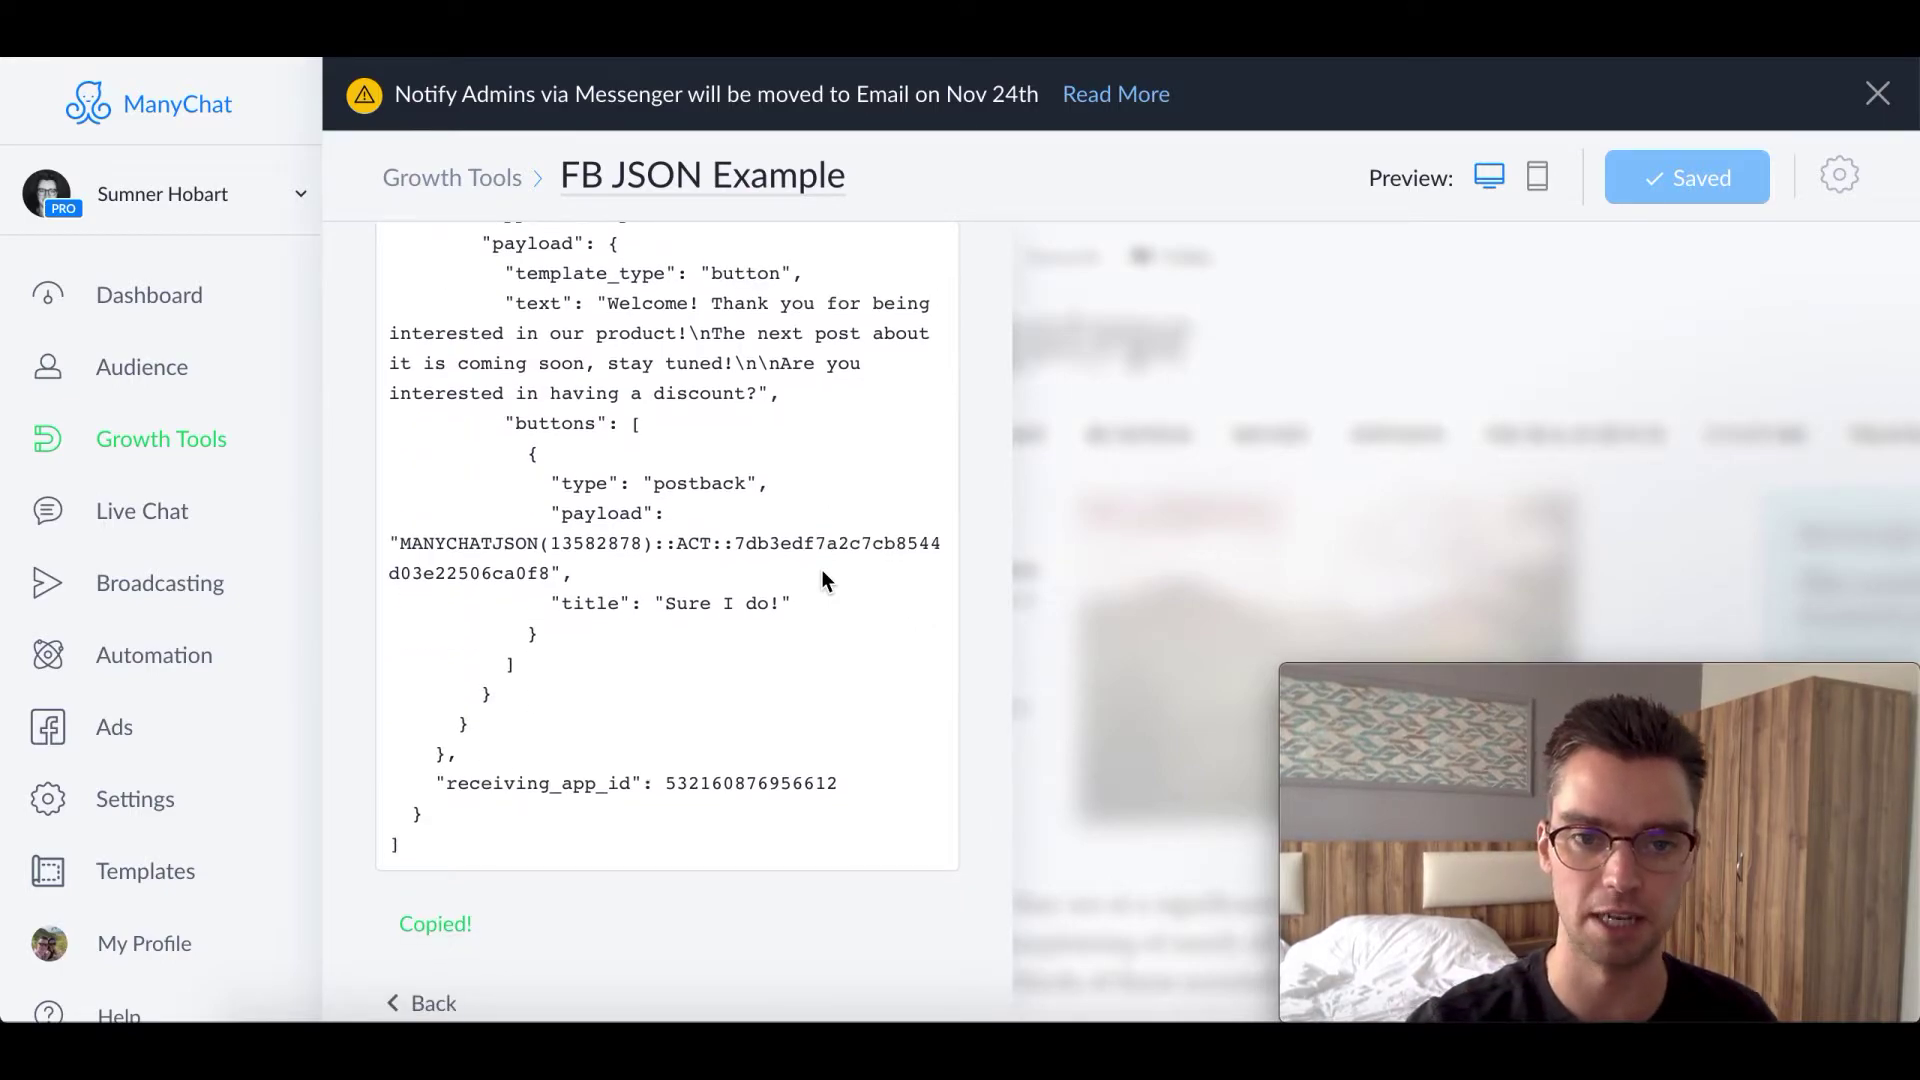
scroll(822, 573, "up", 2)
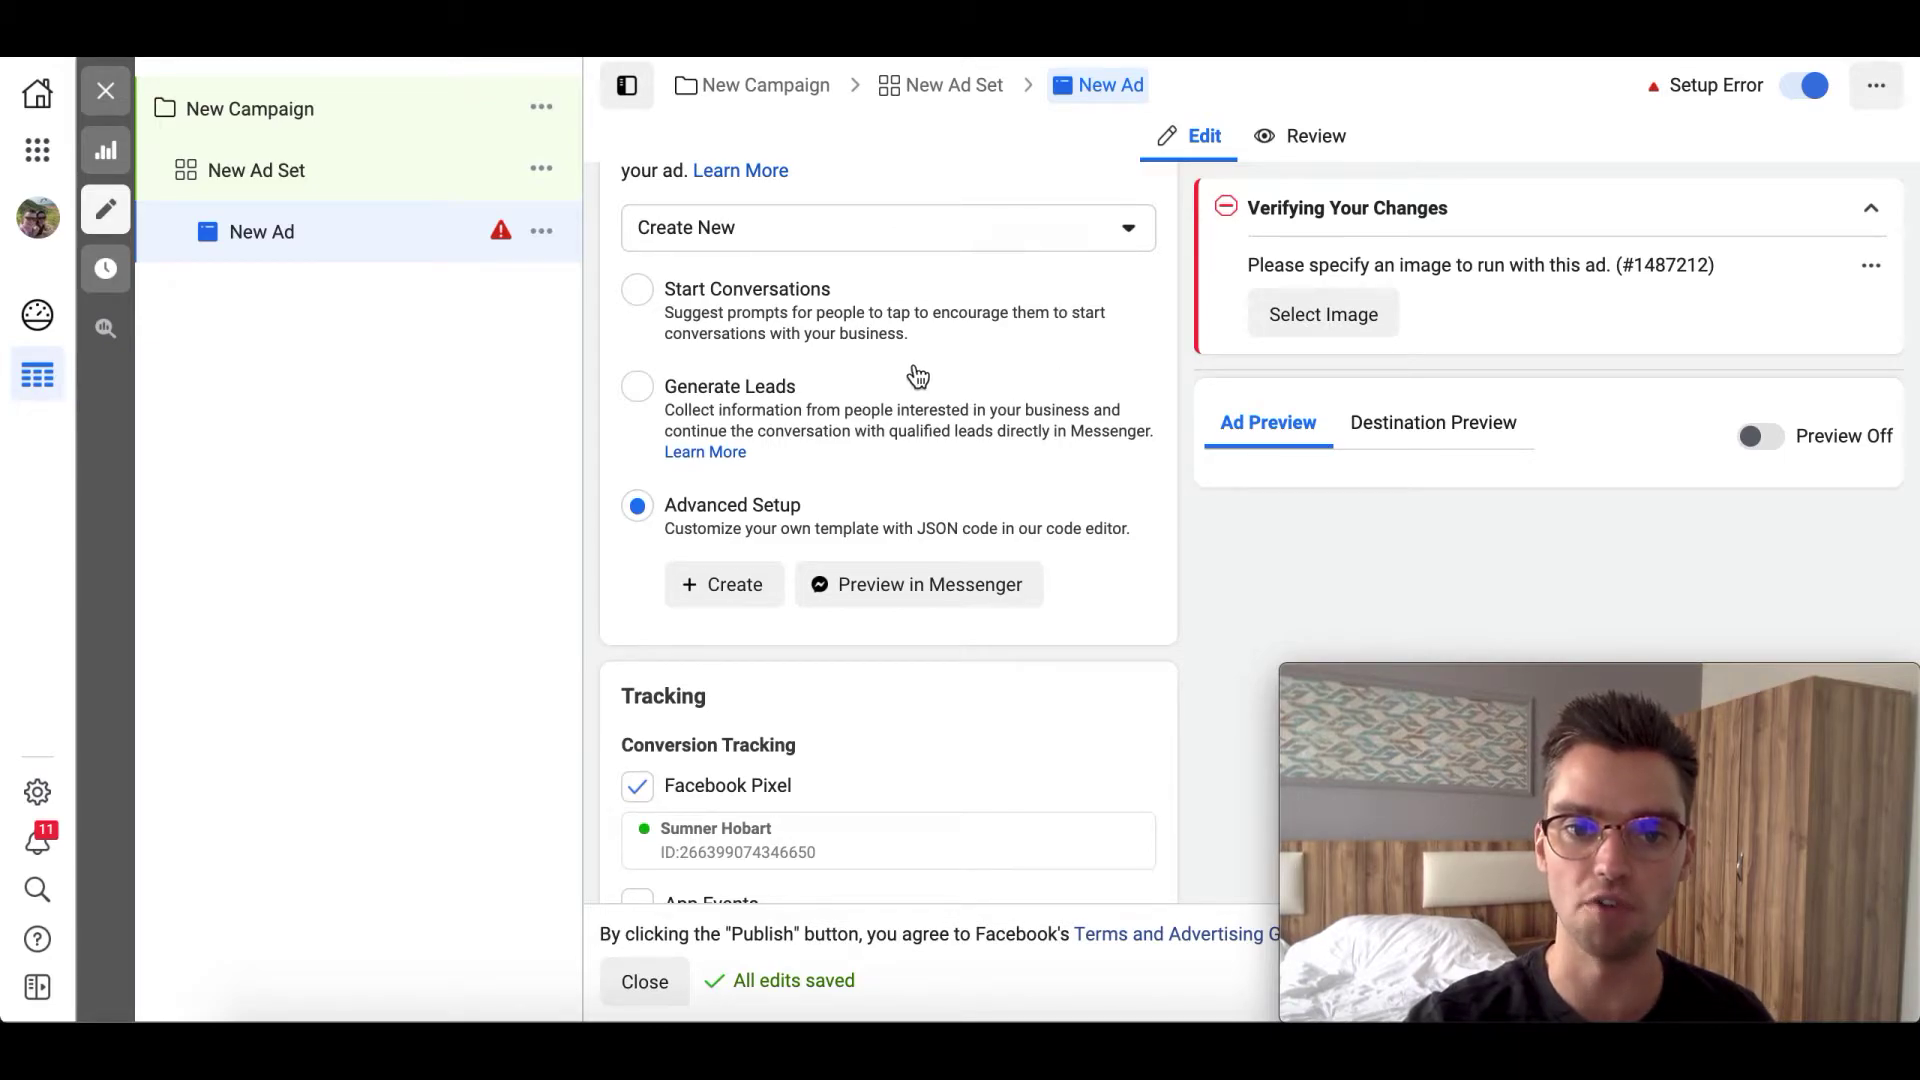
- Scroll the New Ad editor to the Message Template section with Advanced Setup selected
scroll(918, 376, "up", 3)
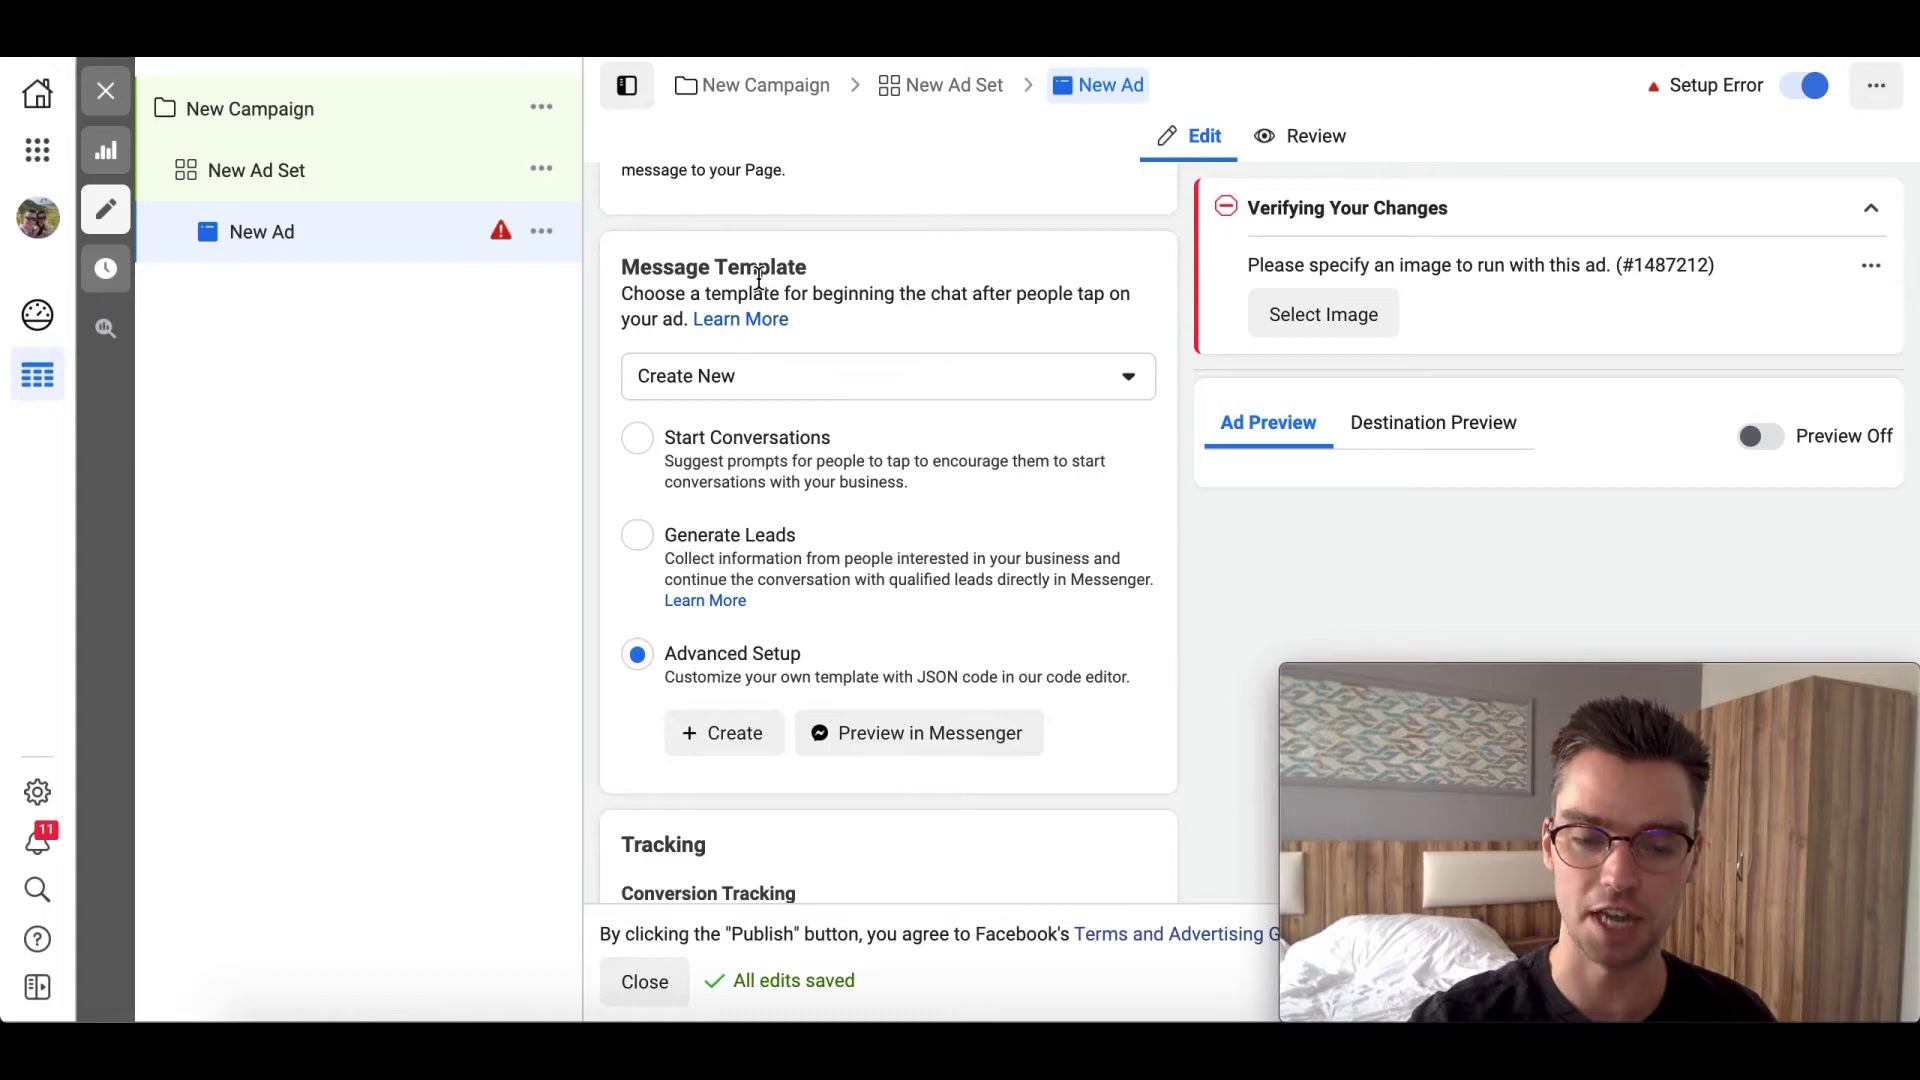
scroll(896, 506, "down", 2)
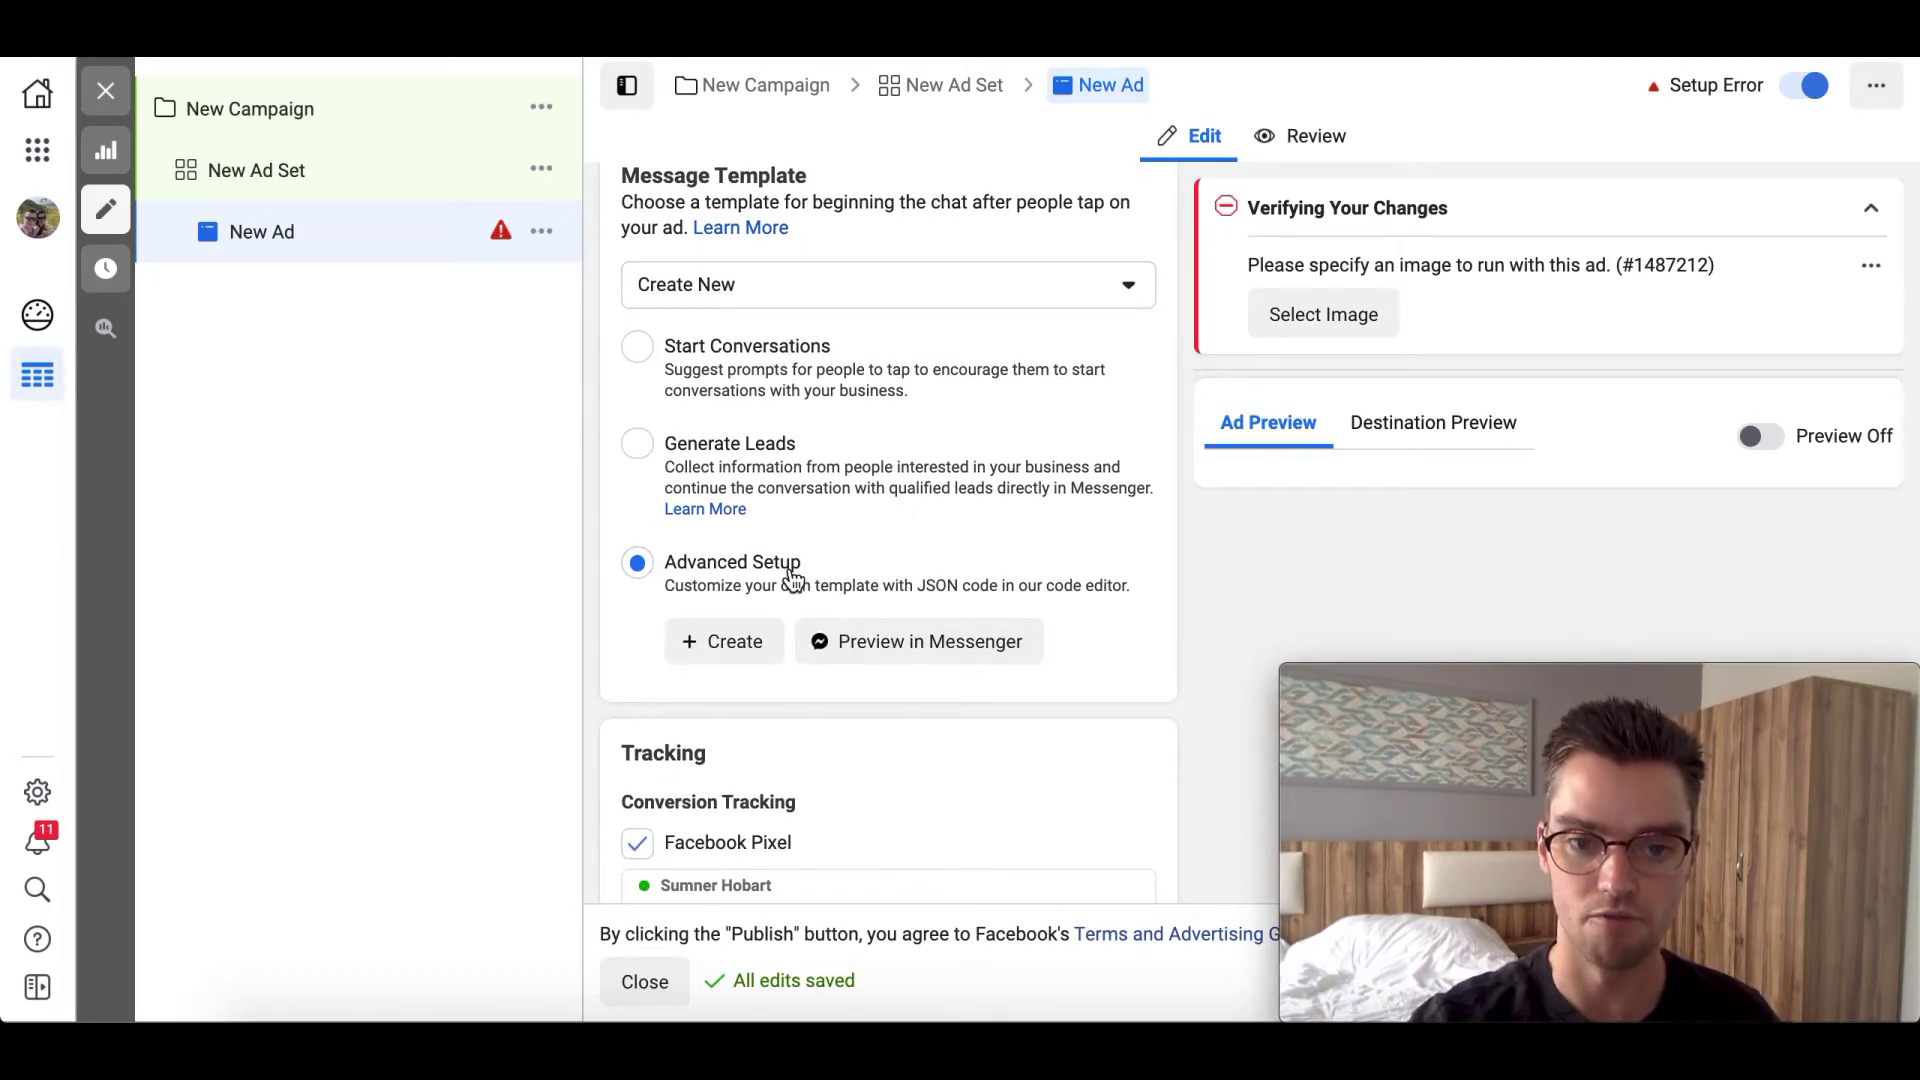
scroll(793, 575, "down", 1)
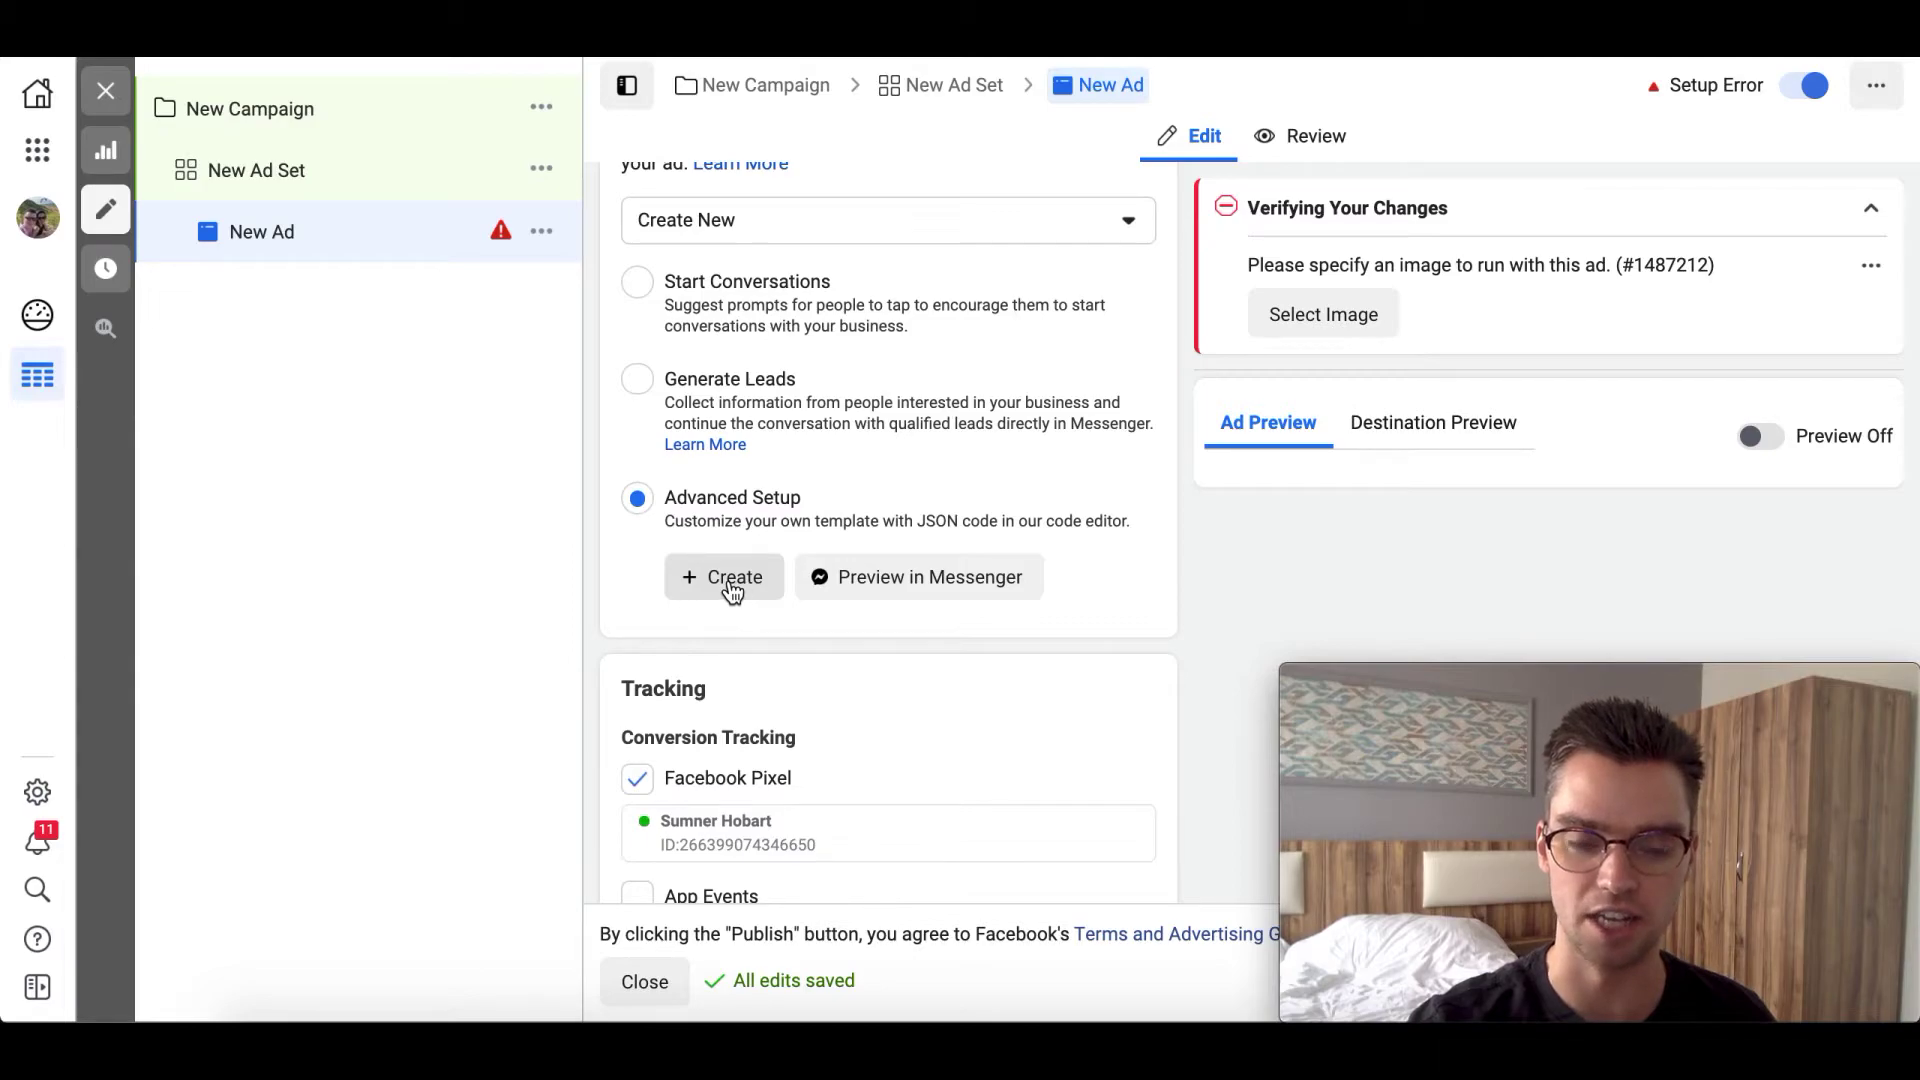
- Open the Advanced Setup JSON editor as plain text and delete all of its default sample code
left_click(731, 584)
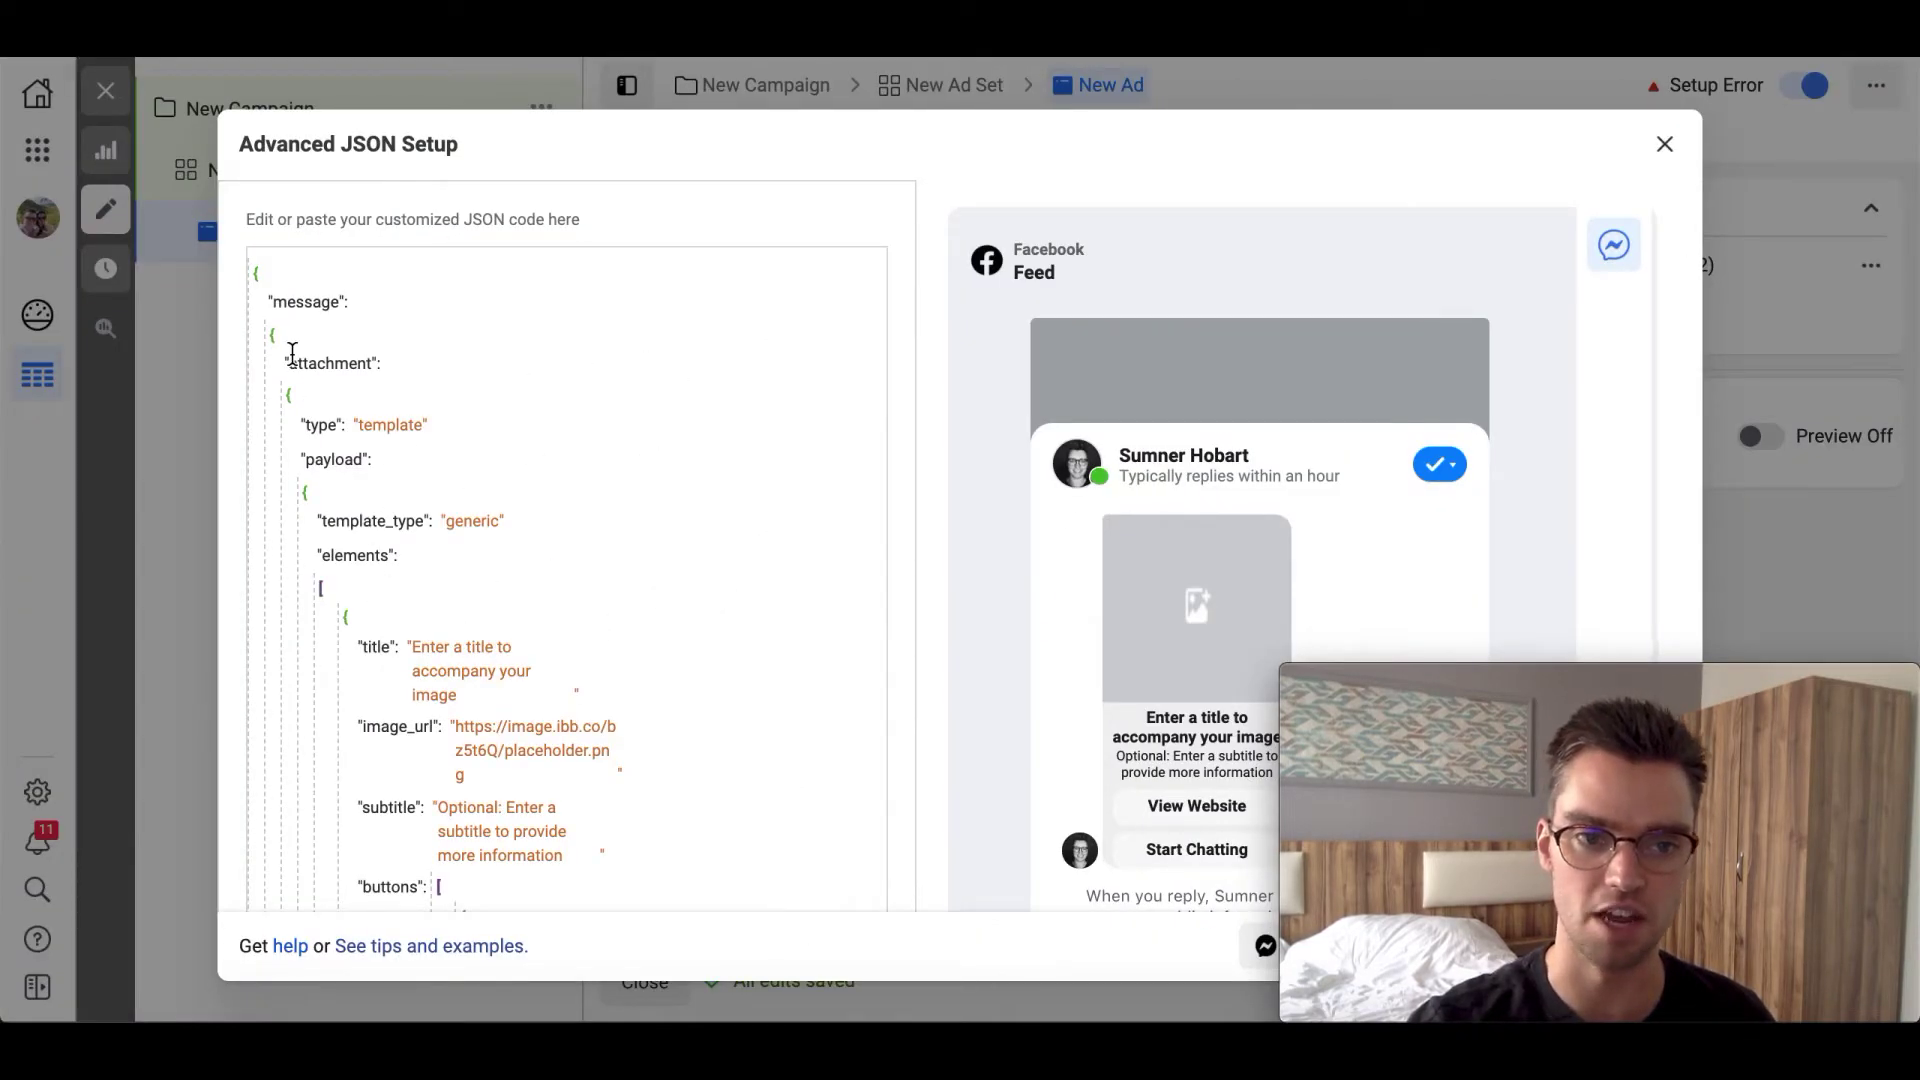
left_click(256, 272)
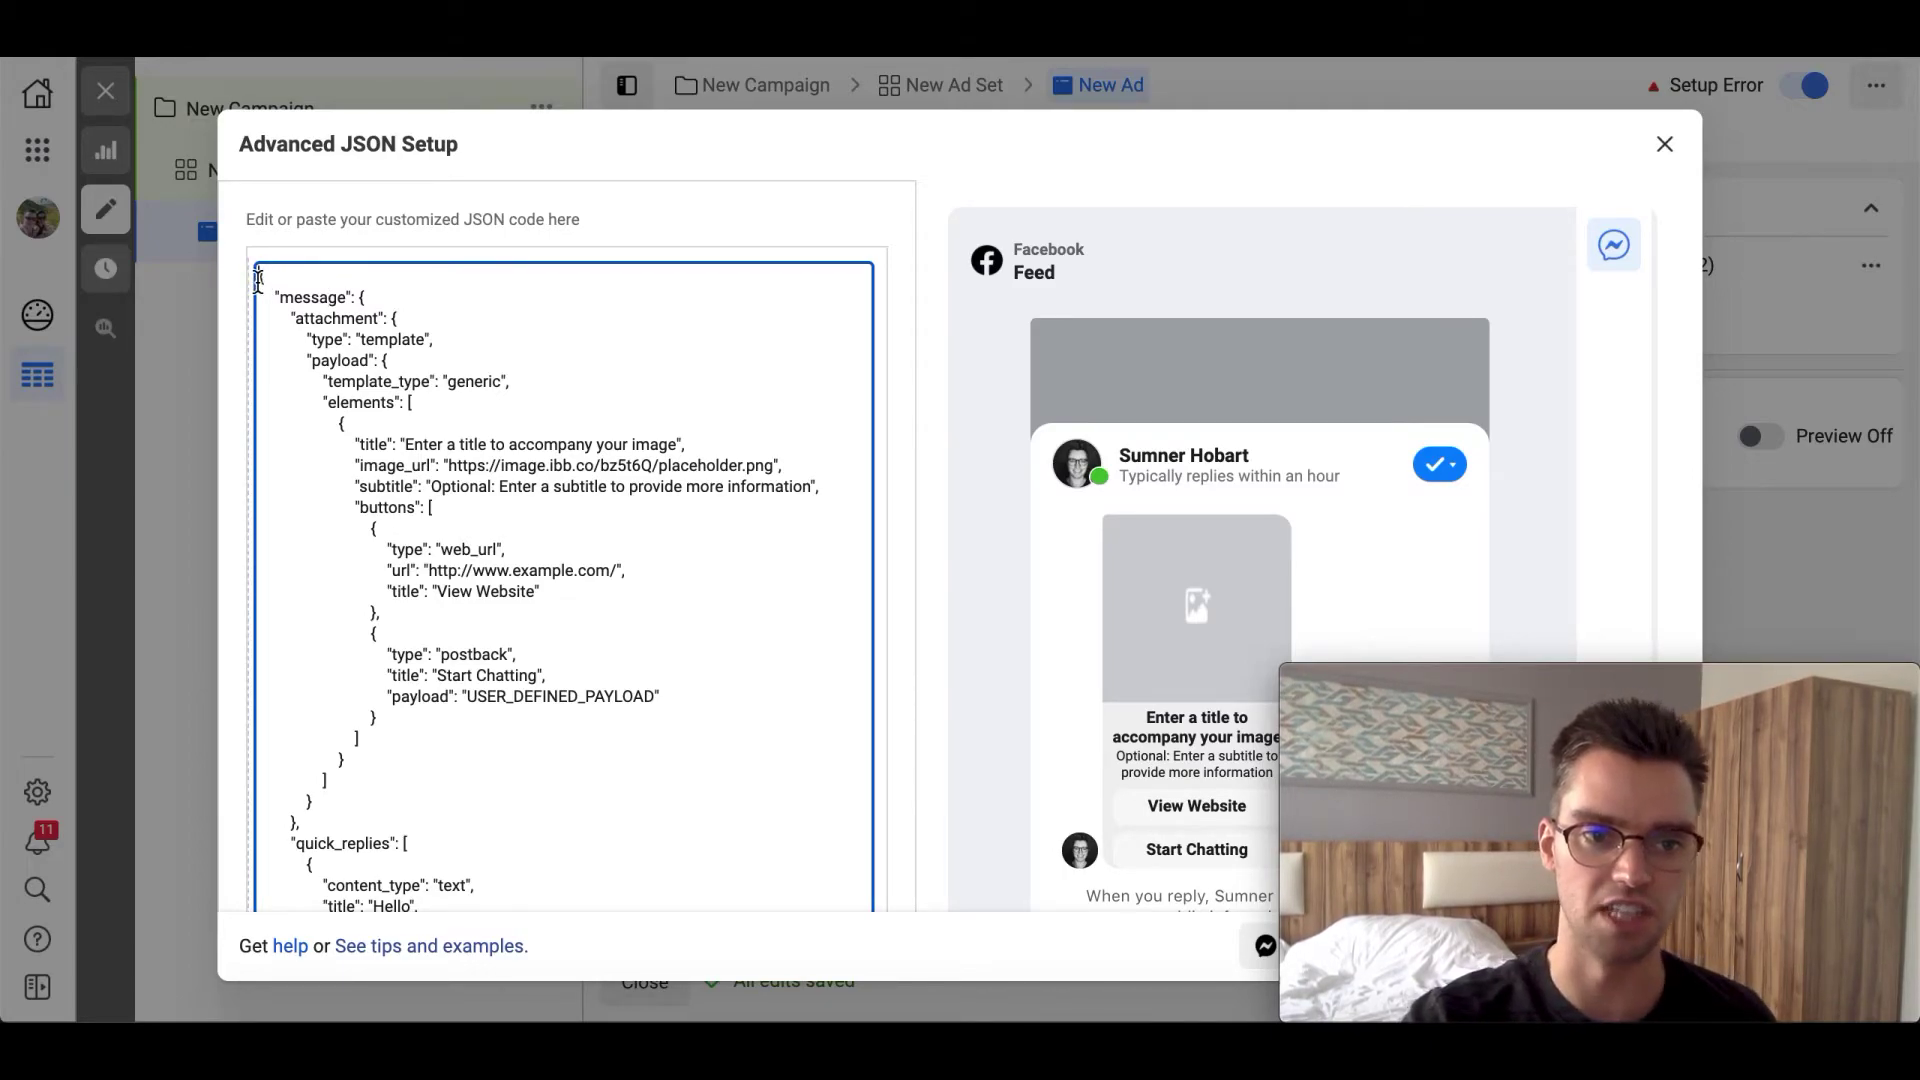
left_click_drag(258, 280, 729, 1013)
key("BackSpace")
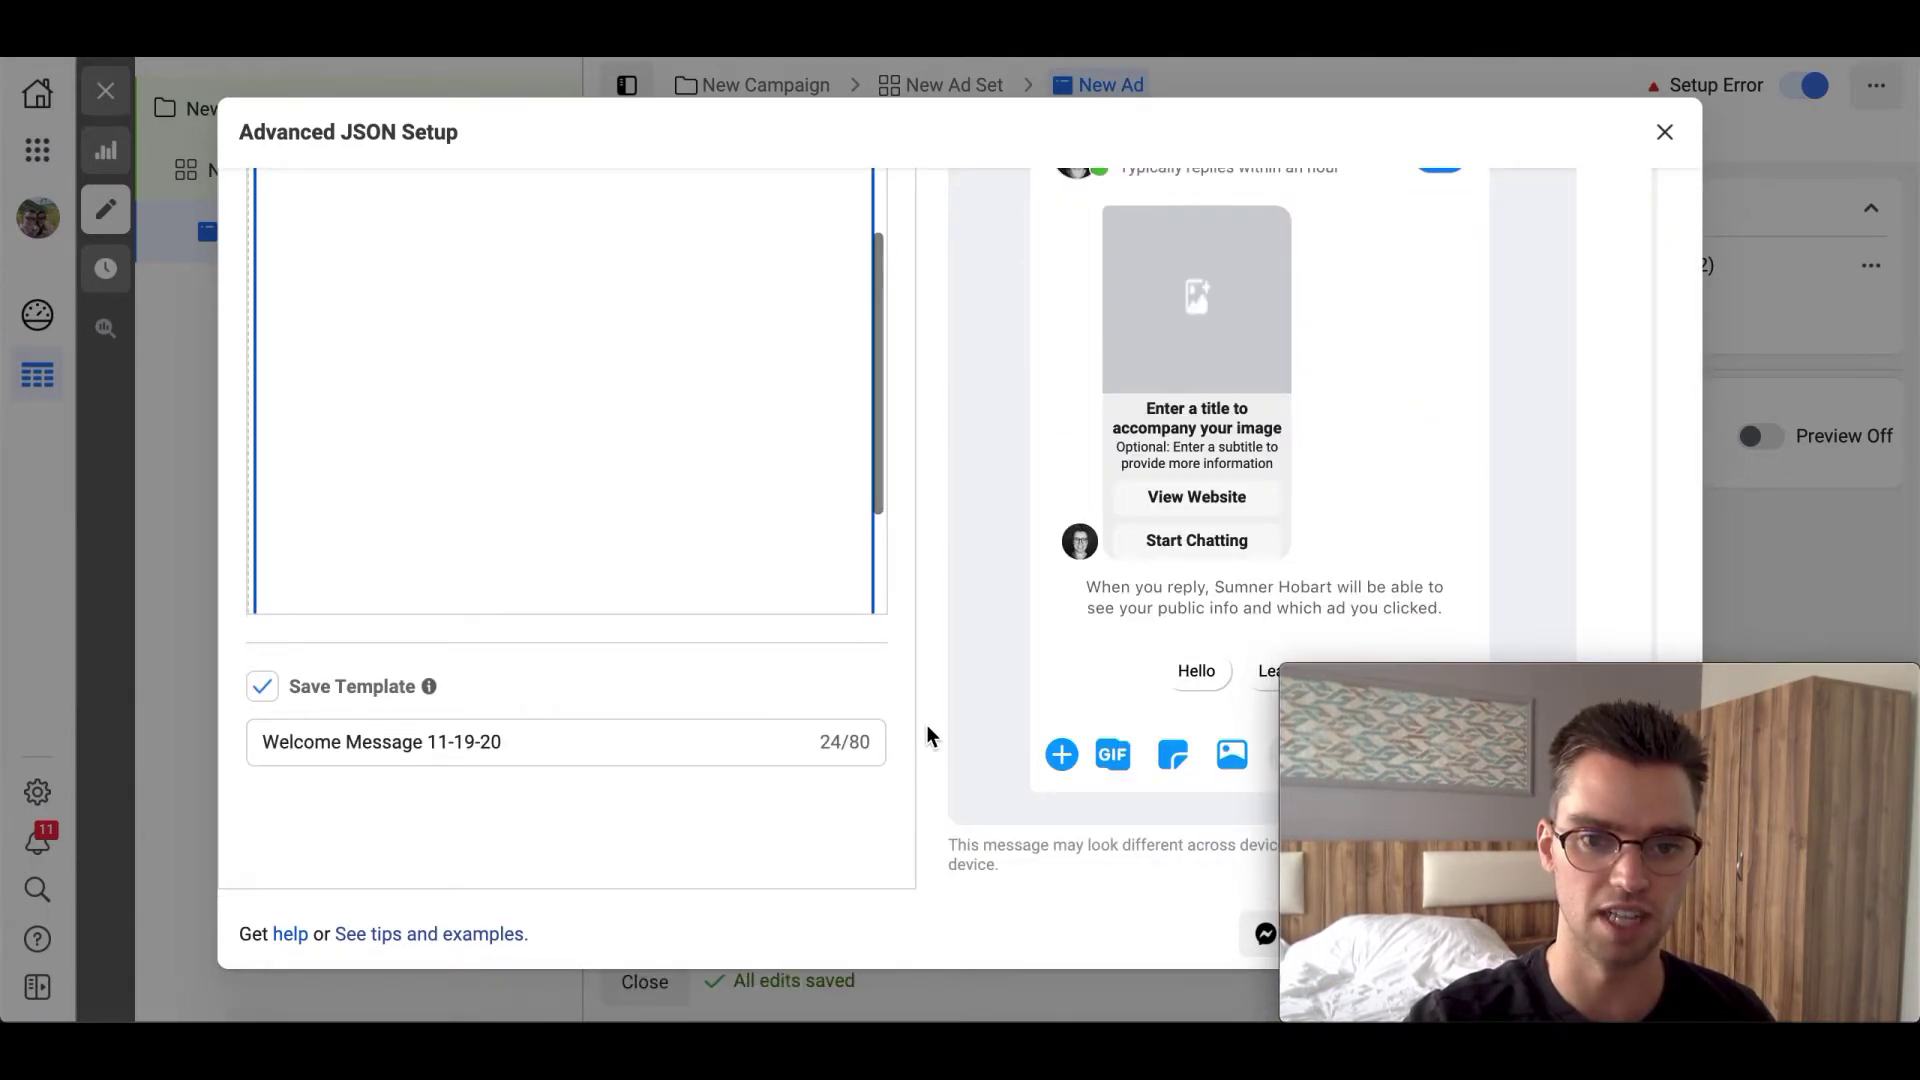
key("ctrl+z")
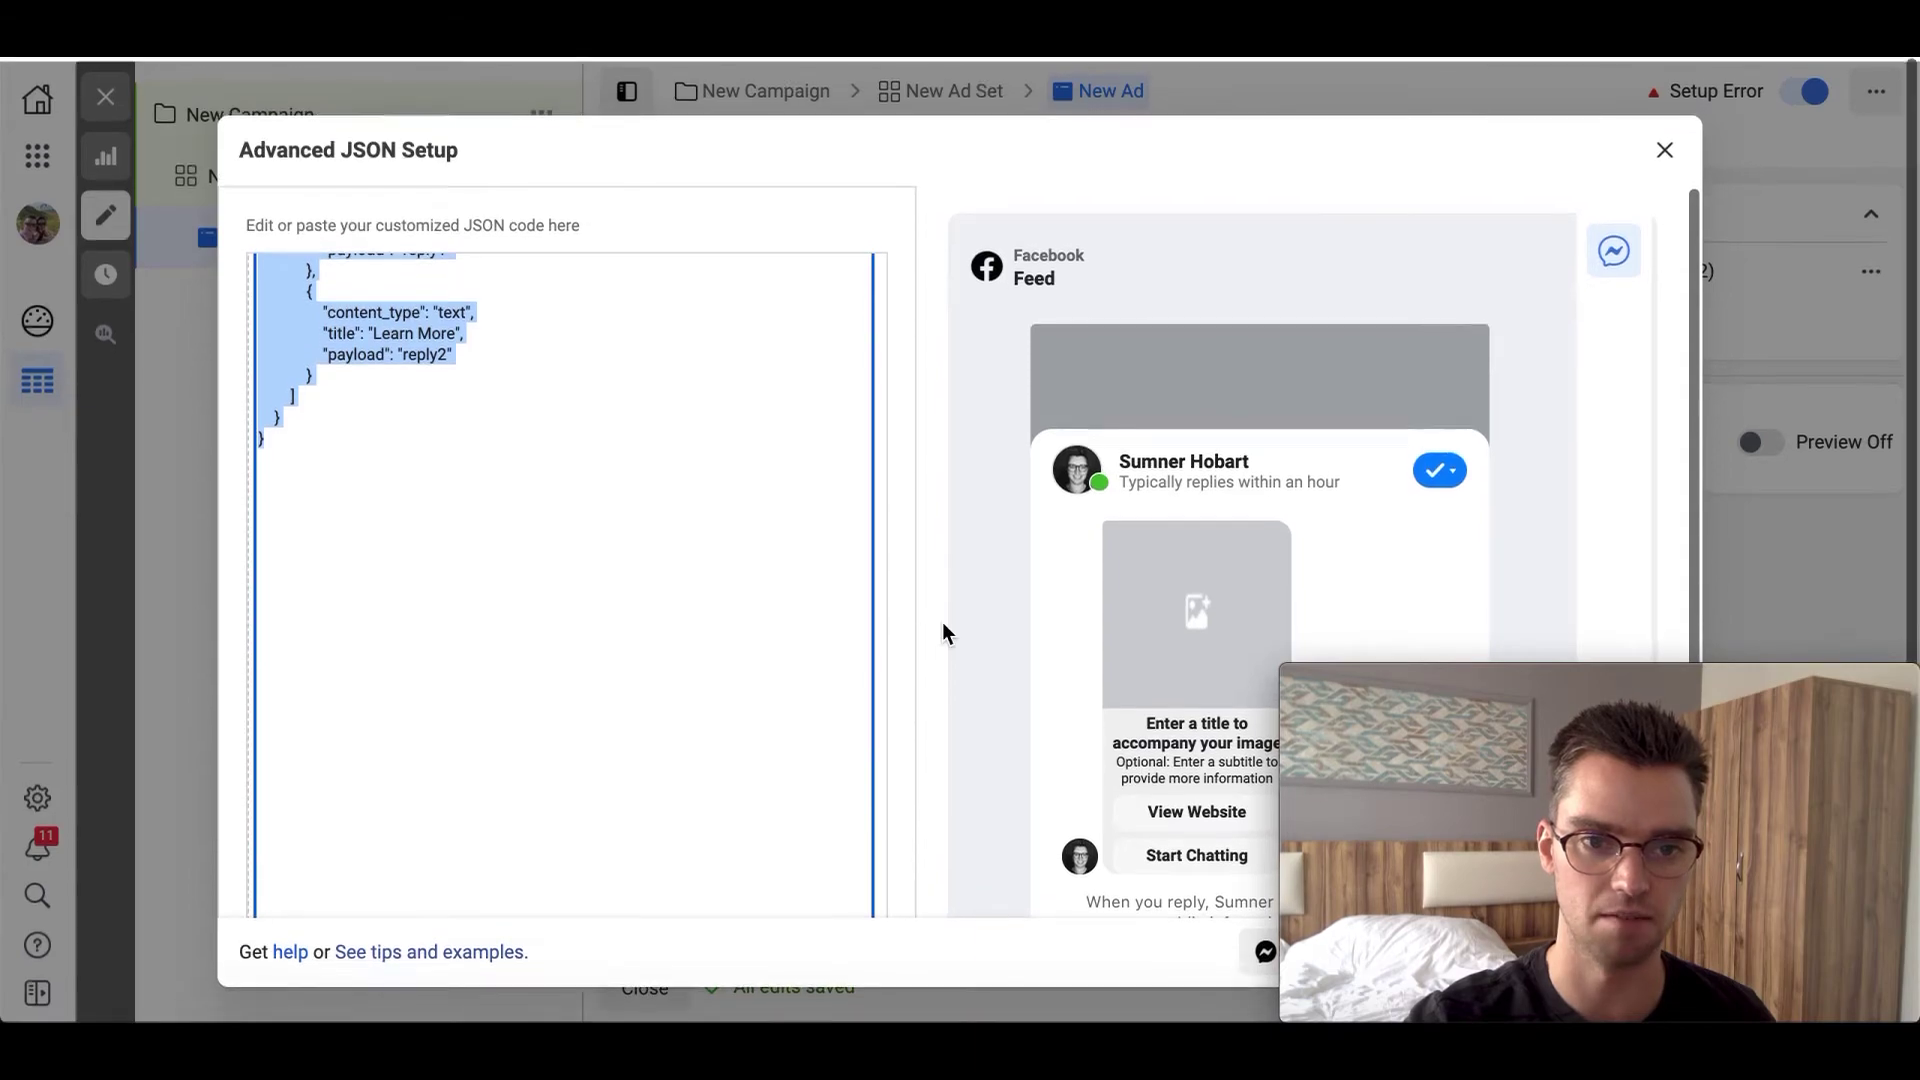
scroll(642, 612, "up", 4)
scroll(642, 612, "up", 3)
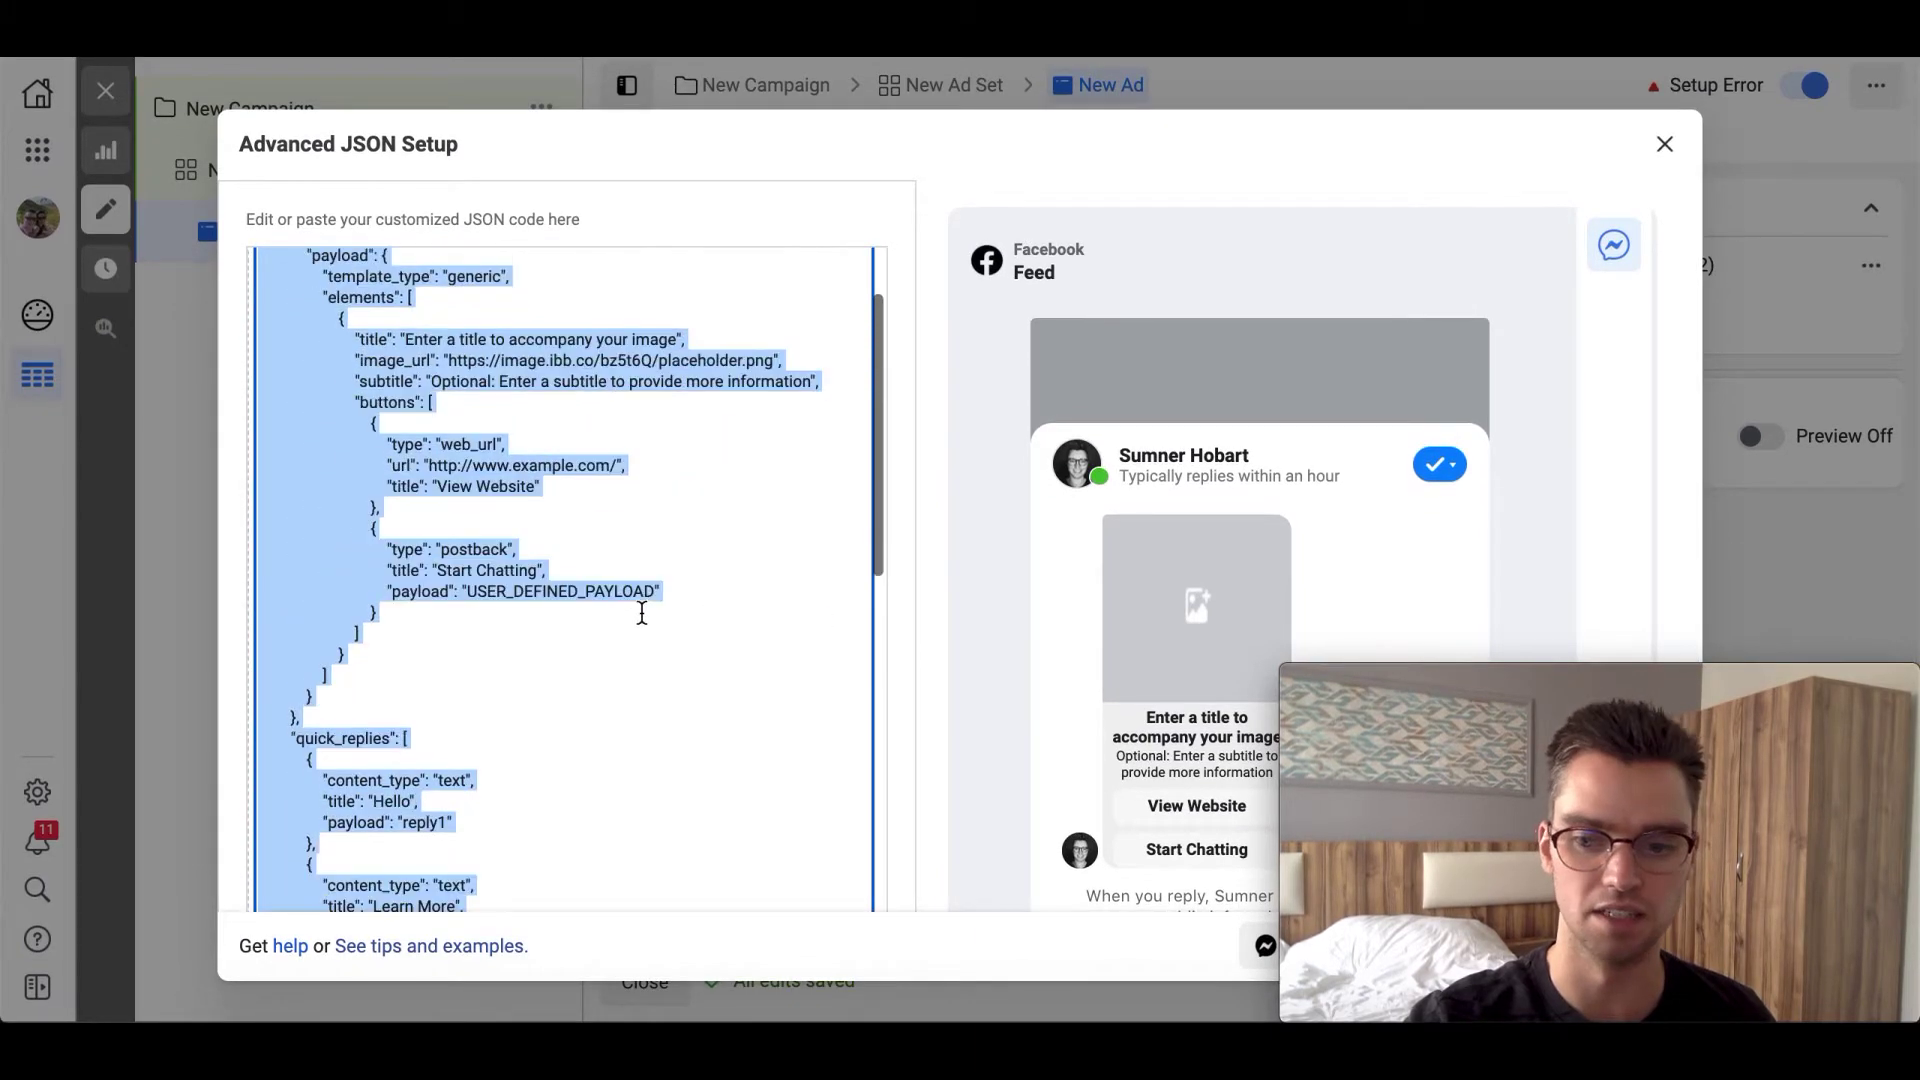
key("BackSpace")
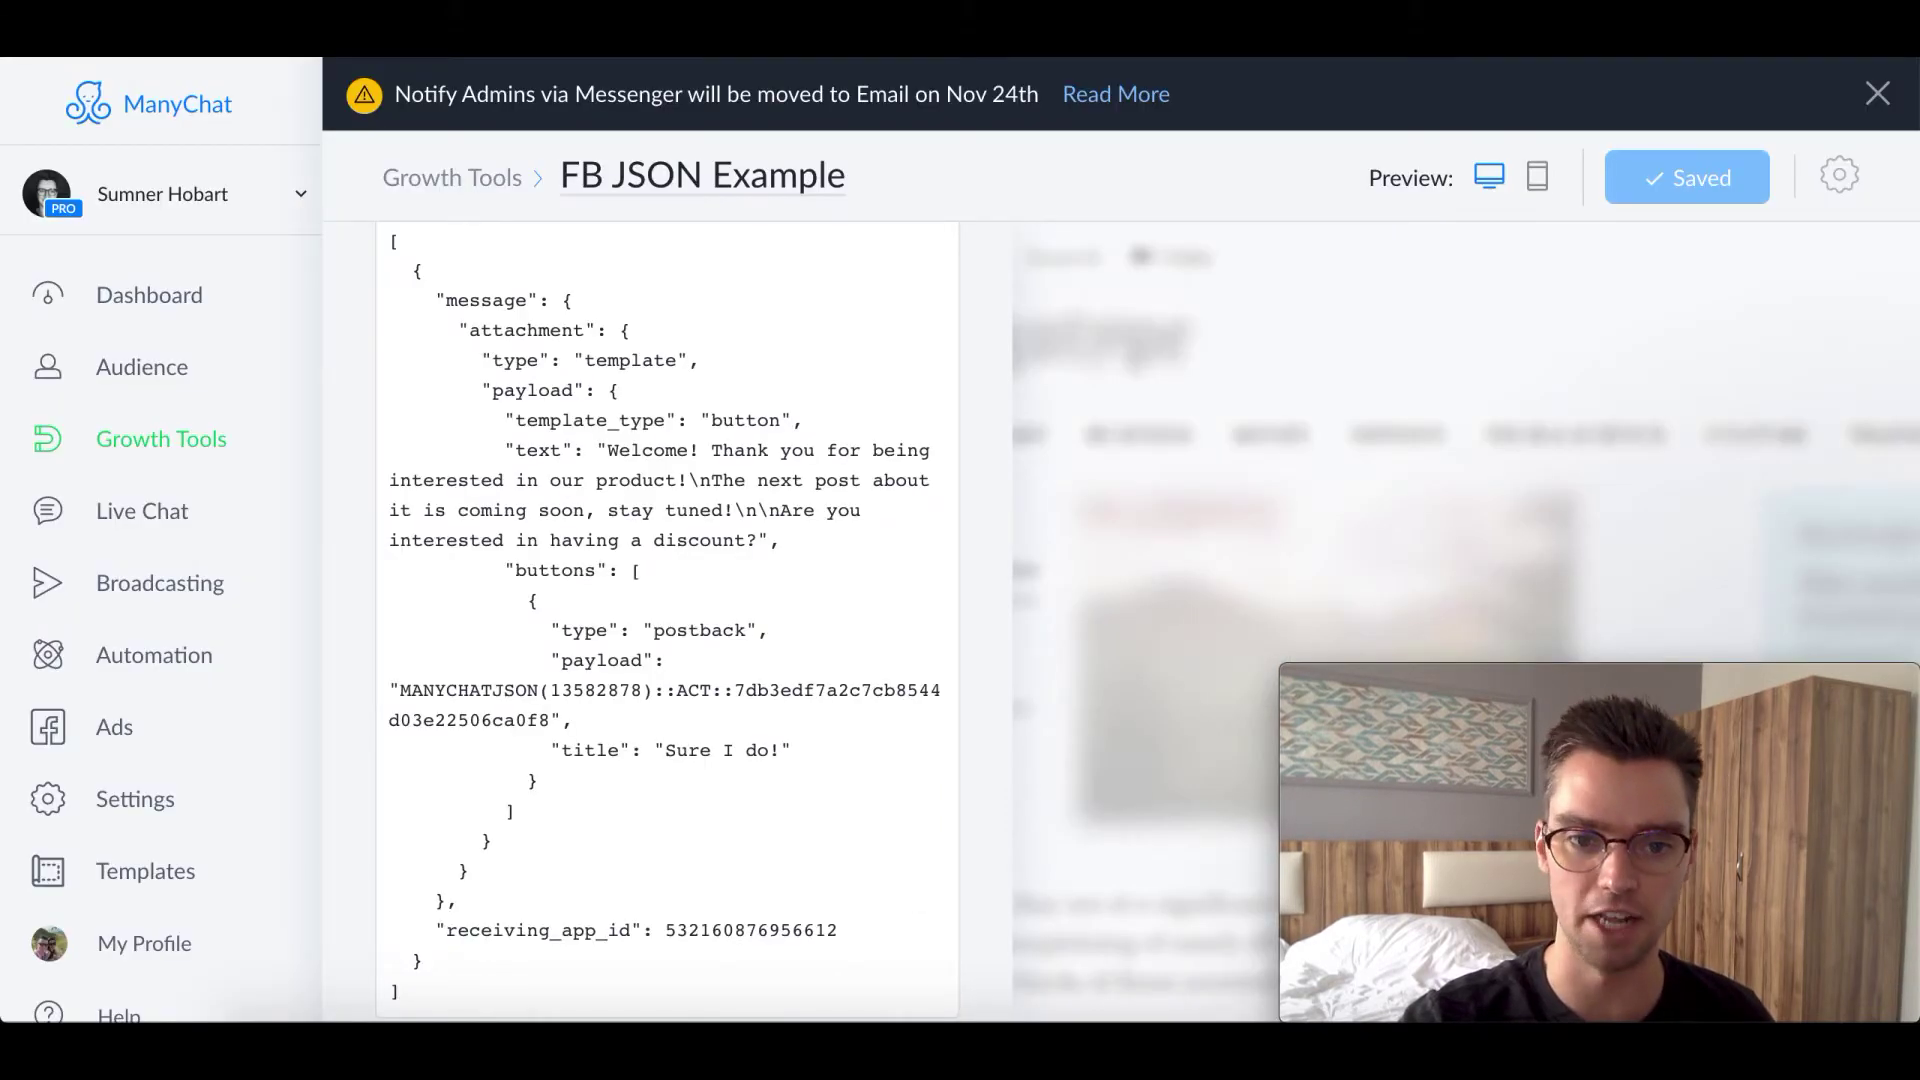
- Paste the copied ManyChat JSON into the editor and save the template as 'Welcome Message 11-19-20'
scroll(643, 613, "down", 2)
left_click(435, 893)
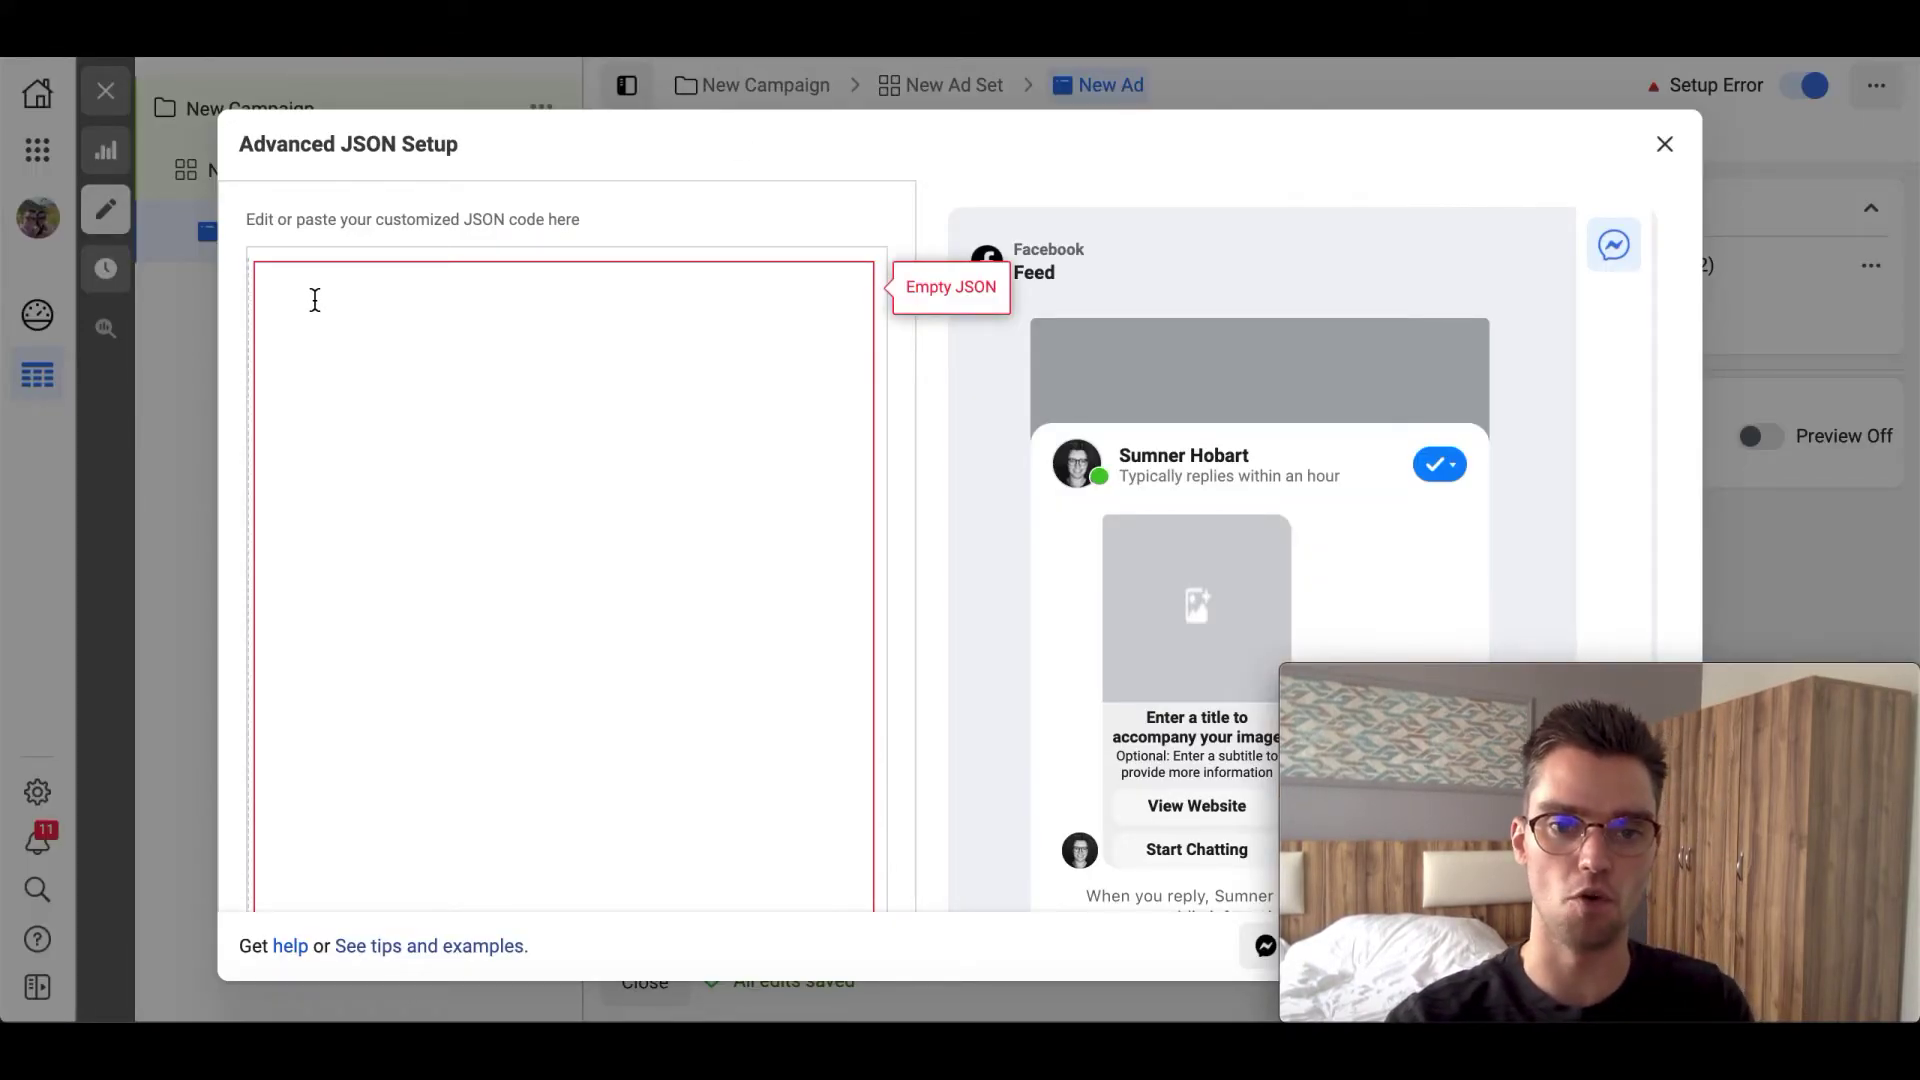
key("ctrl+v")
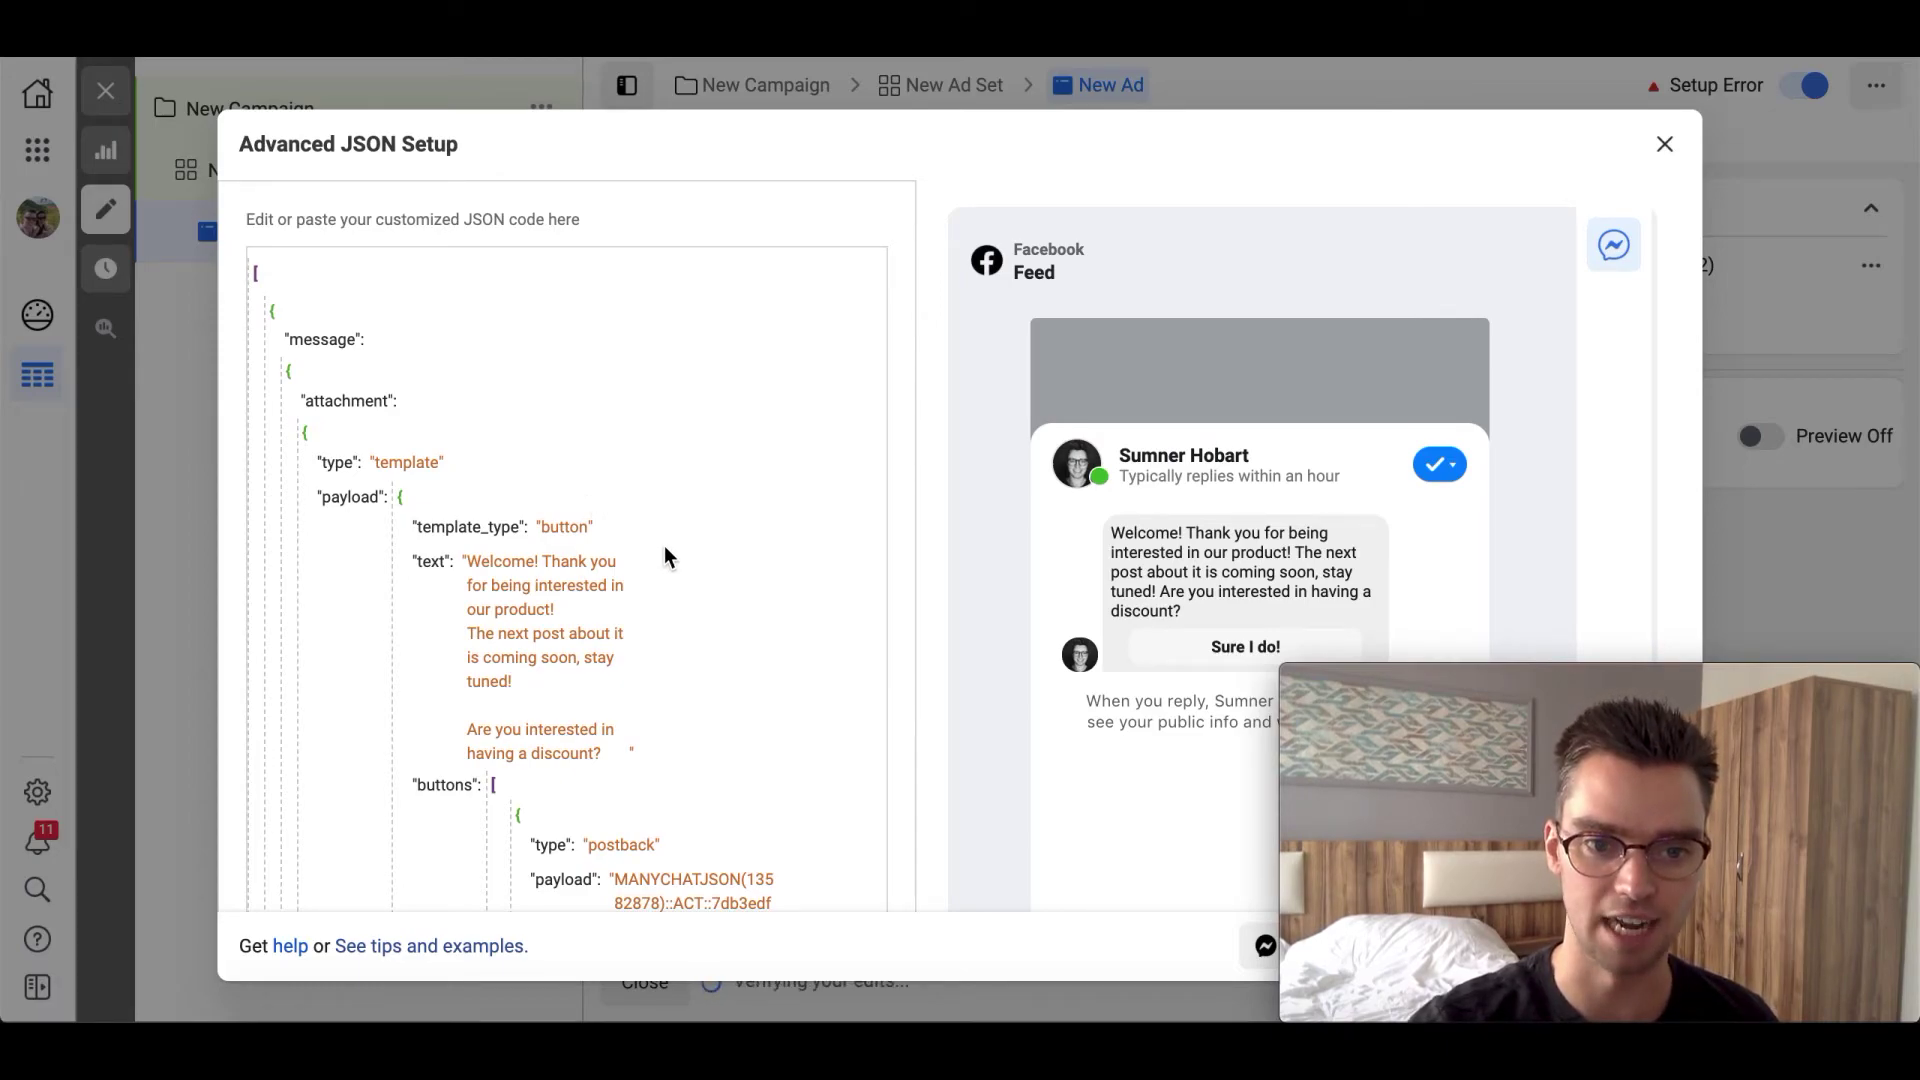
scroll(663, 548, "down", 1)
scroll(912, 230, "down", 5)
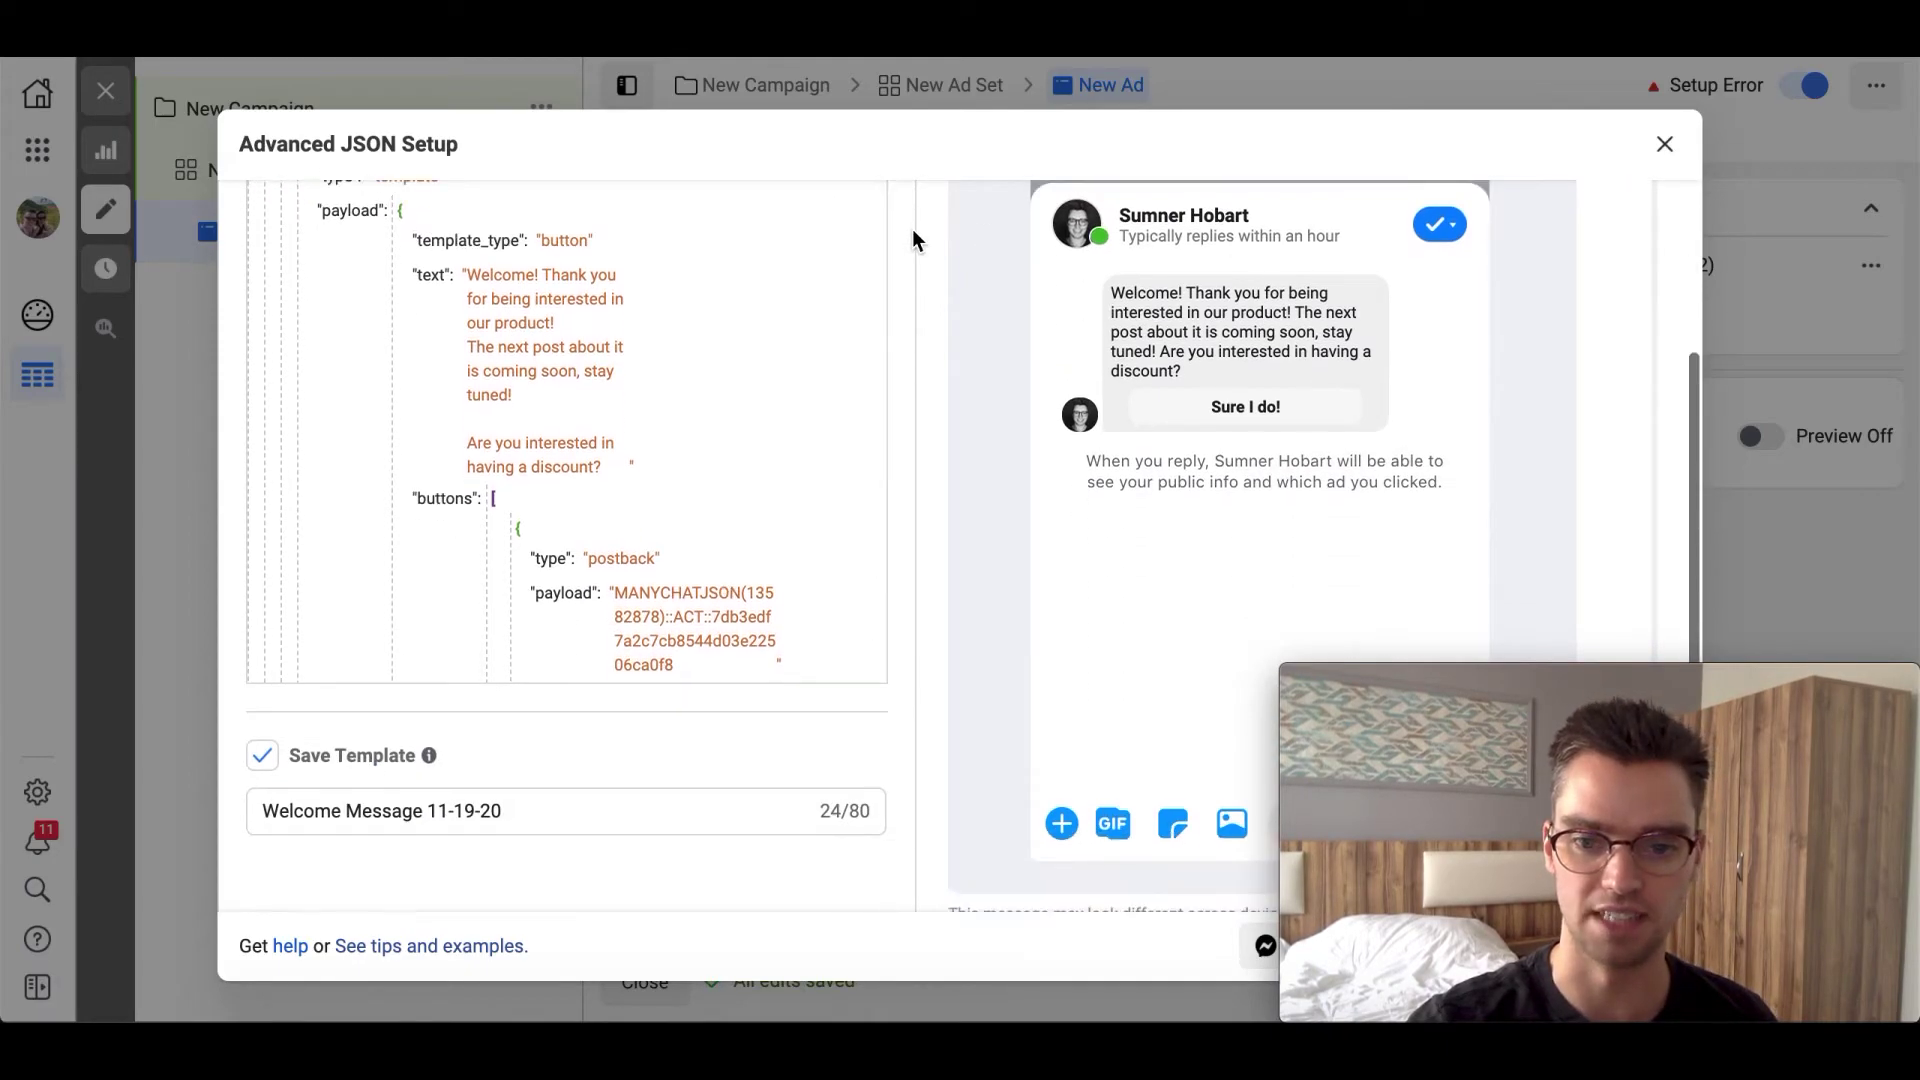
left_click_drag(1450, 664, 1501, 271)
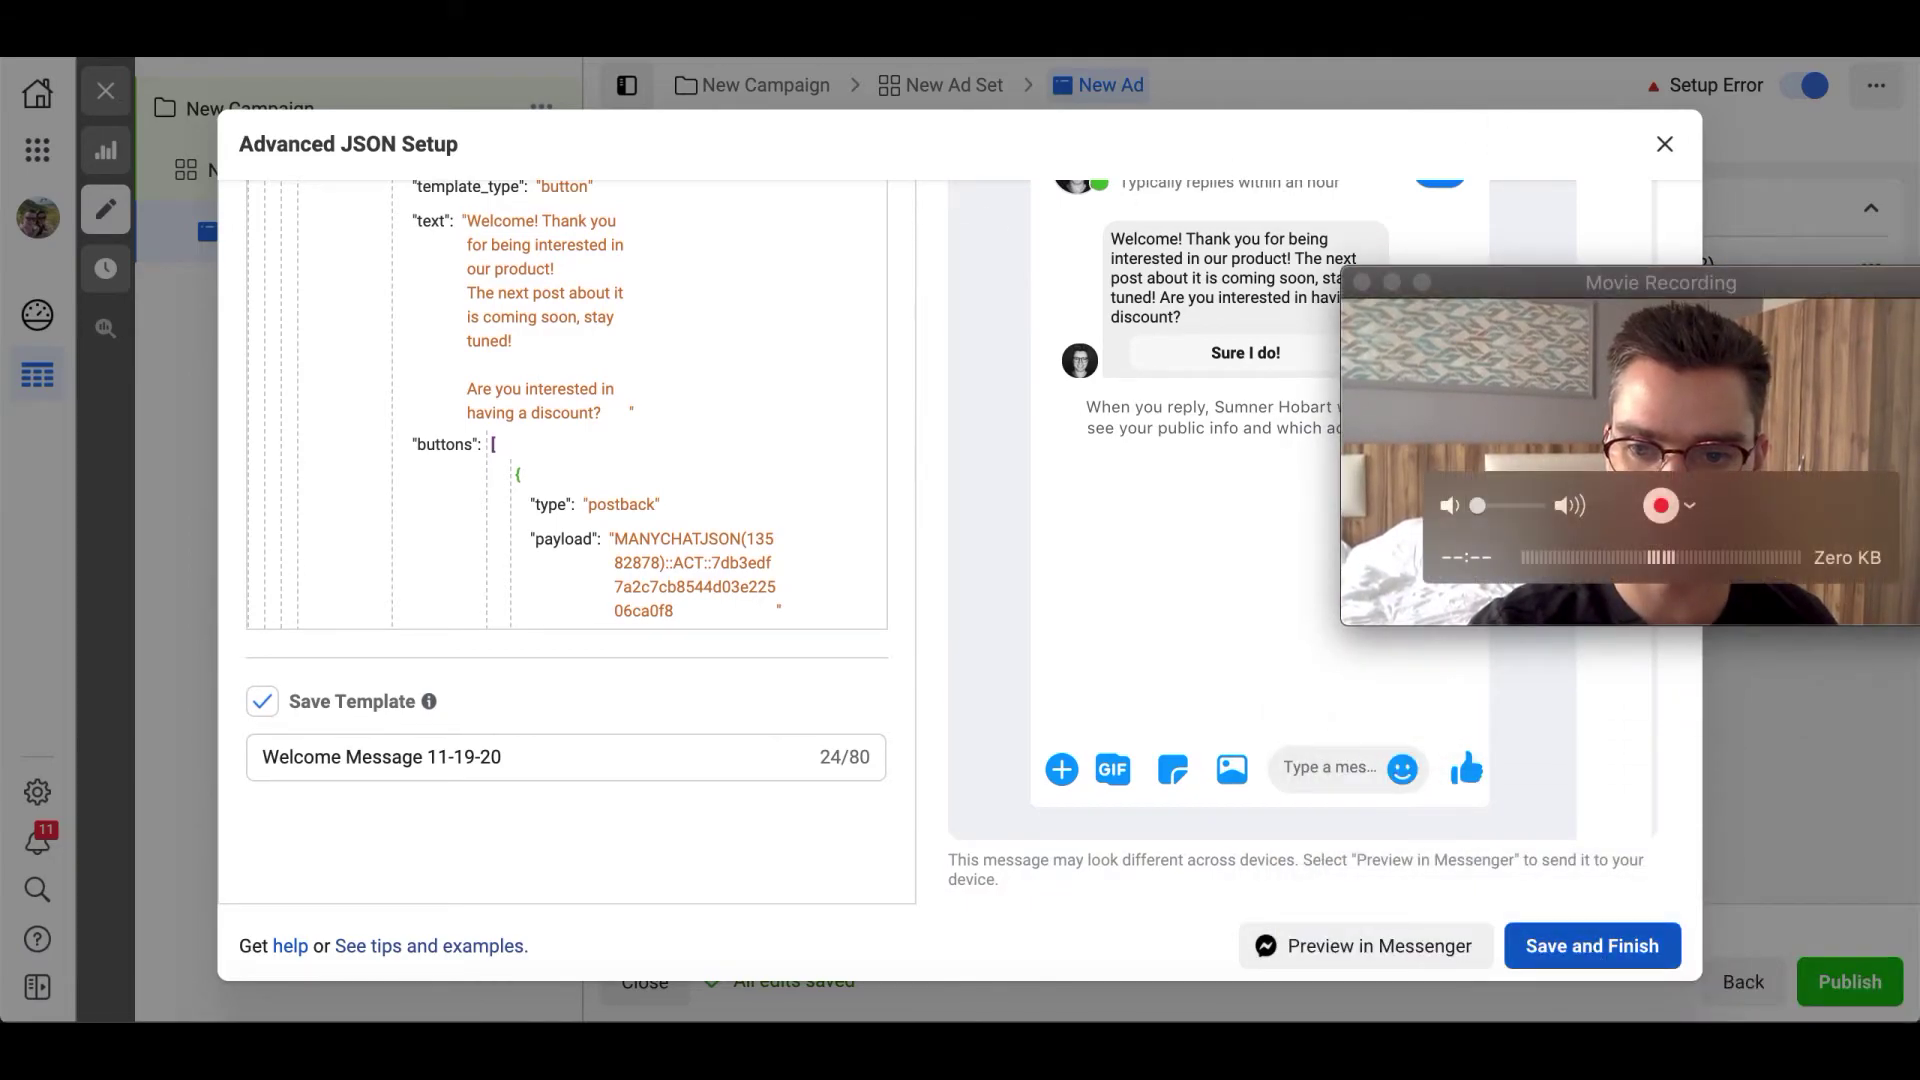
left_click(1592, 945)
left_click_drag(1806, 280, 1765, 680)
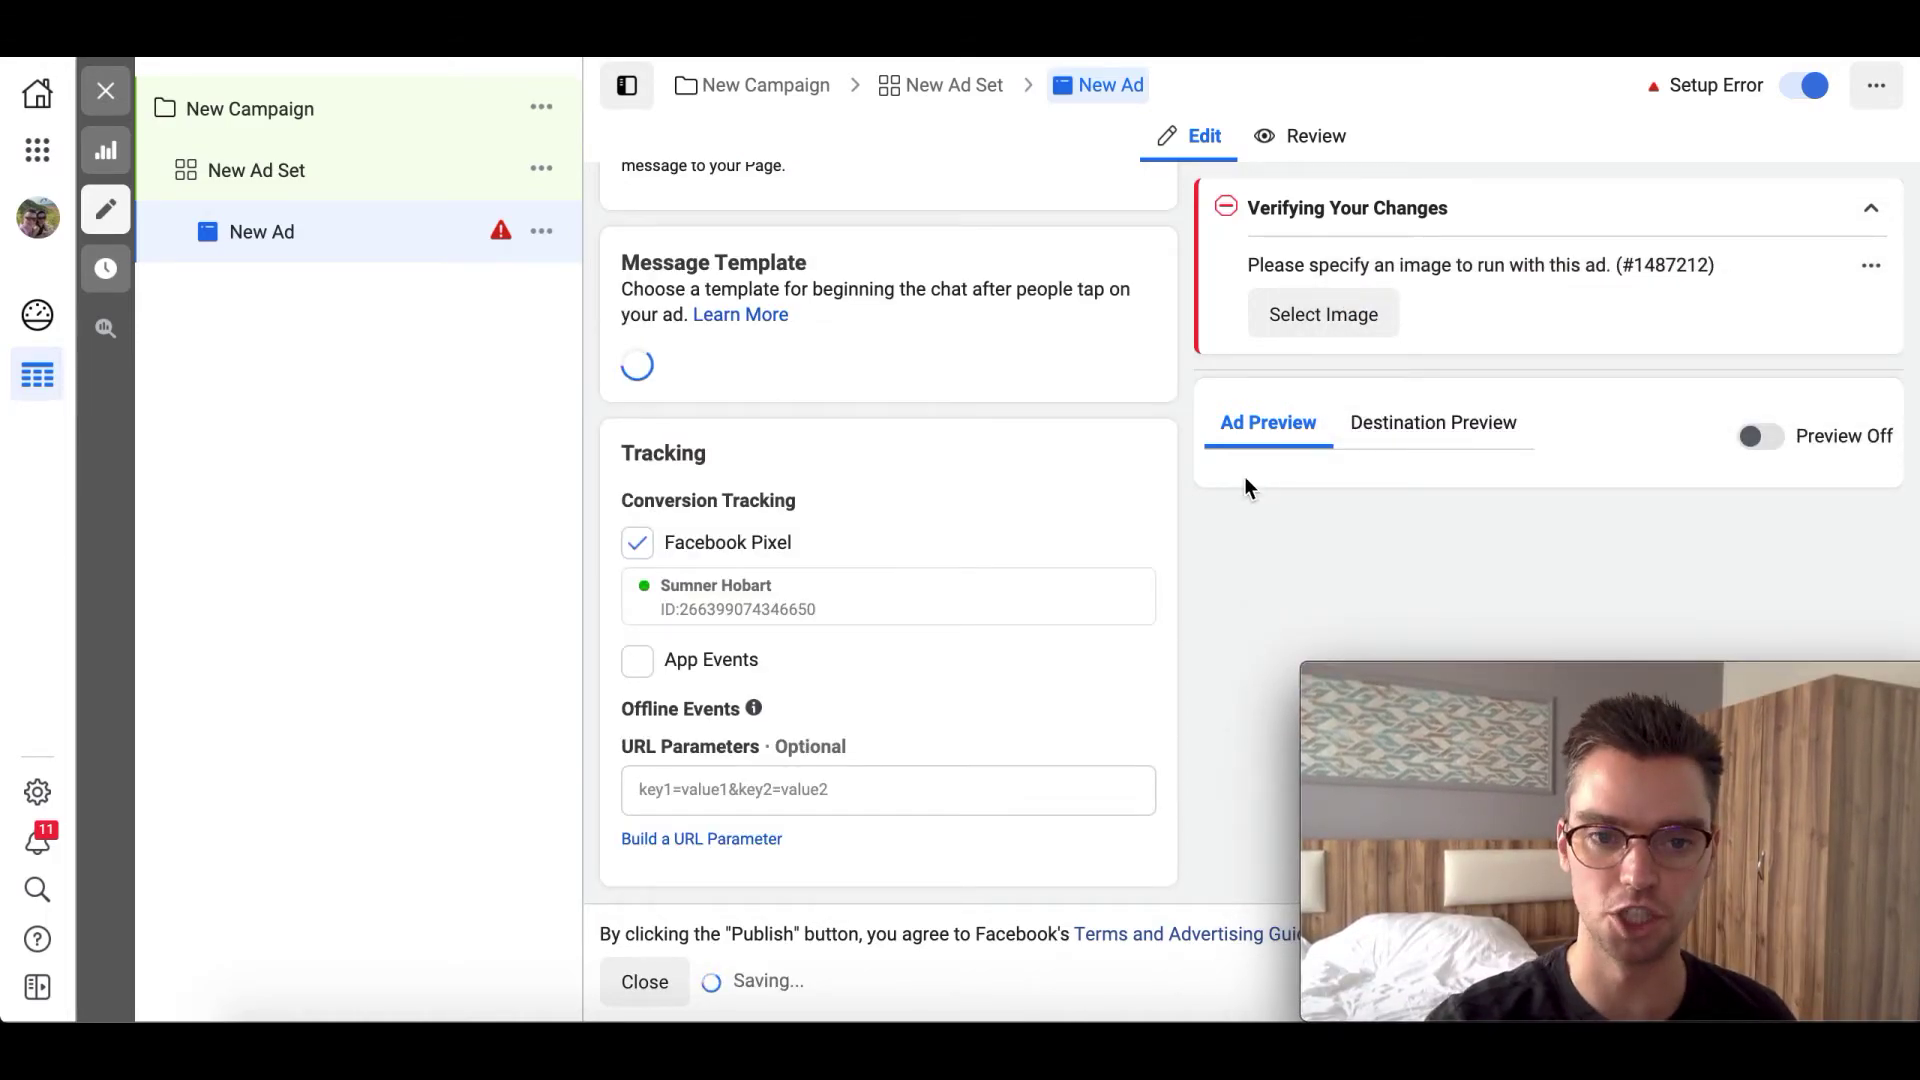
scroll(1160, 541, "up", 1)
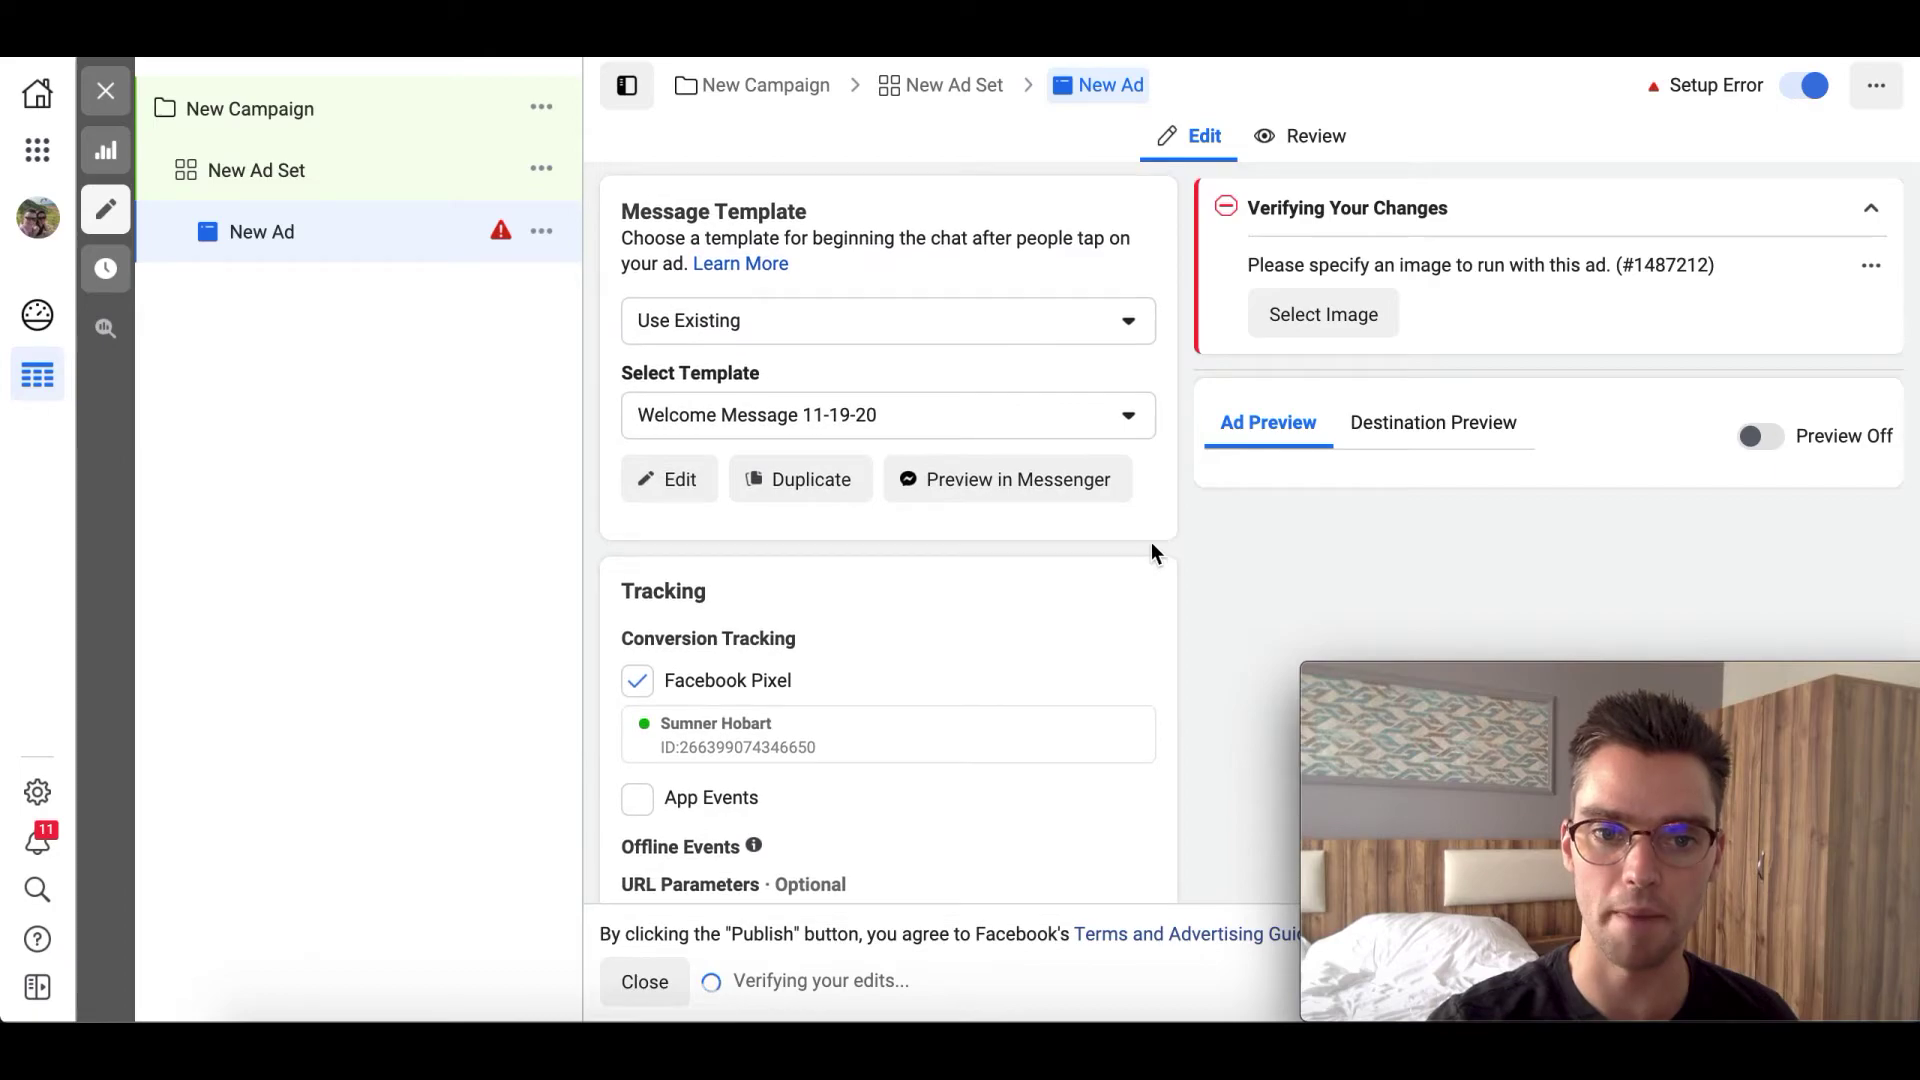